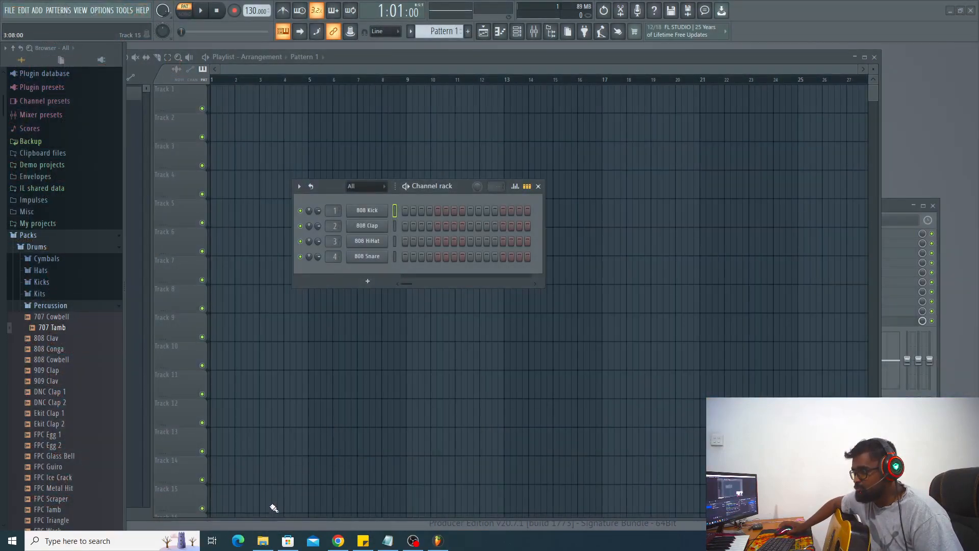
# Switch to File Explorer and paste the WhatsApp audio MP3 into the Sweetheart D folder
pyautogui.rightClick(263, 541)
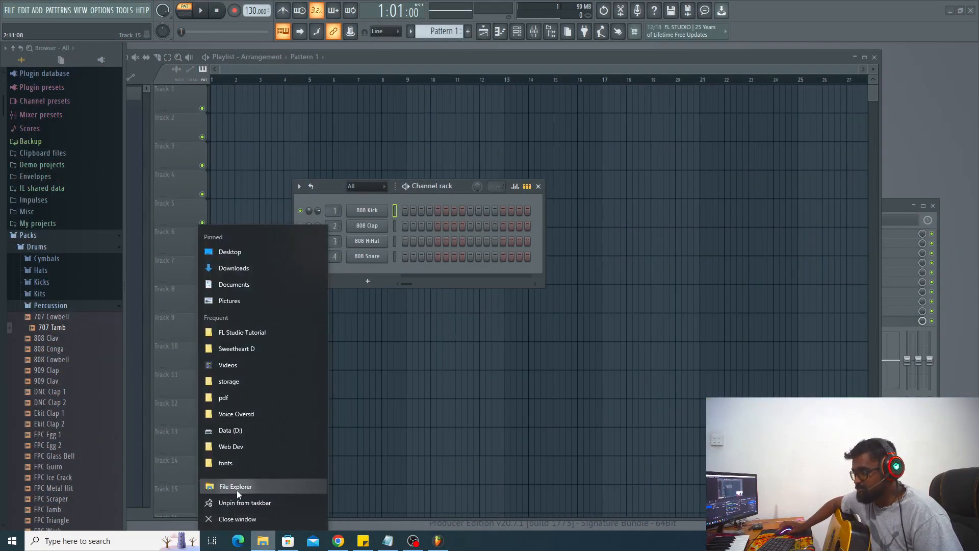
pyautogui.click(237, 490)
pyautogui.moveTo(553, 180); pyautogui.dragTo(978, 184)
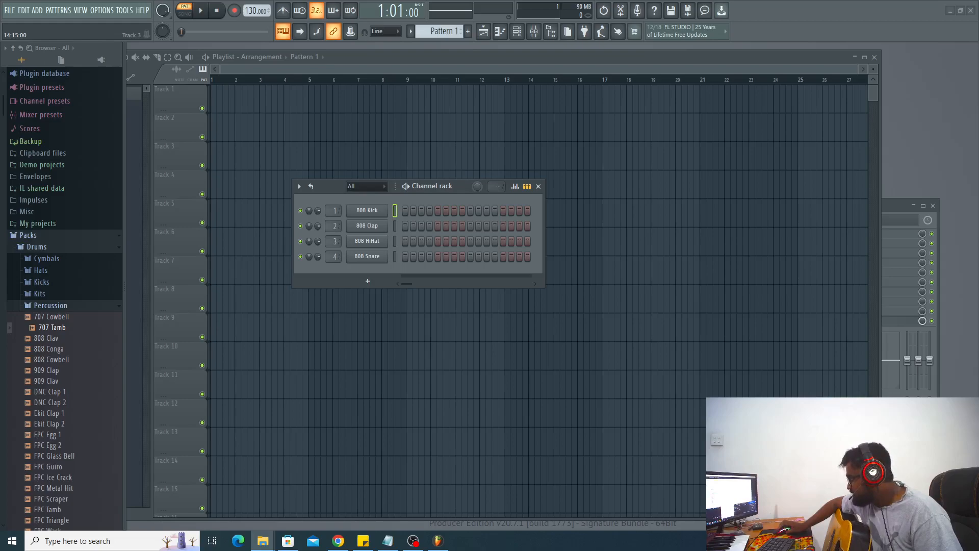
pyautogui.hotkey('alt', 'Tab')
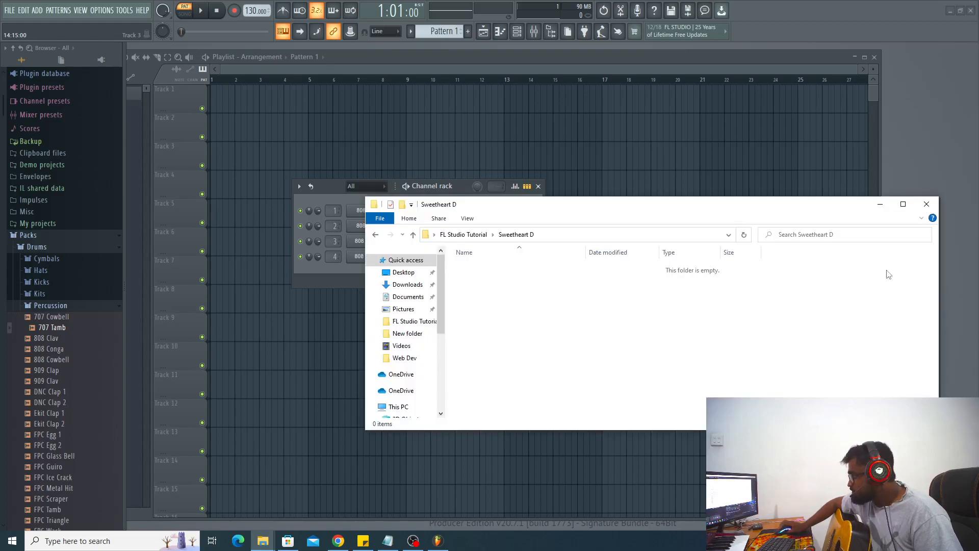
pyautogui.rightClick(699, 303)
pyautogui.click(714, 370)
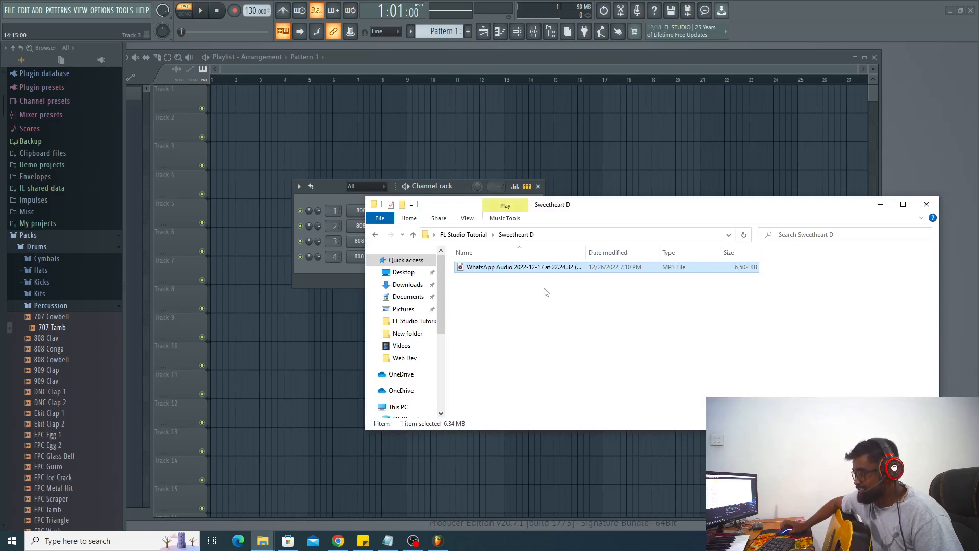
# Rename the pasted audio file as Sweetheart D (Oridinal).mp3
pyautogui.press('F2')
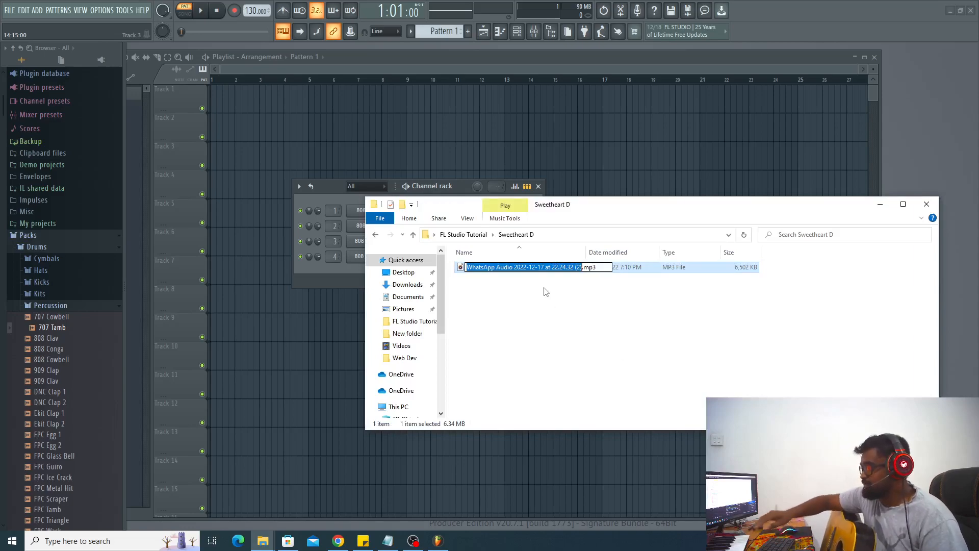
pyautogui.write('Swee')
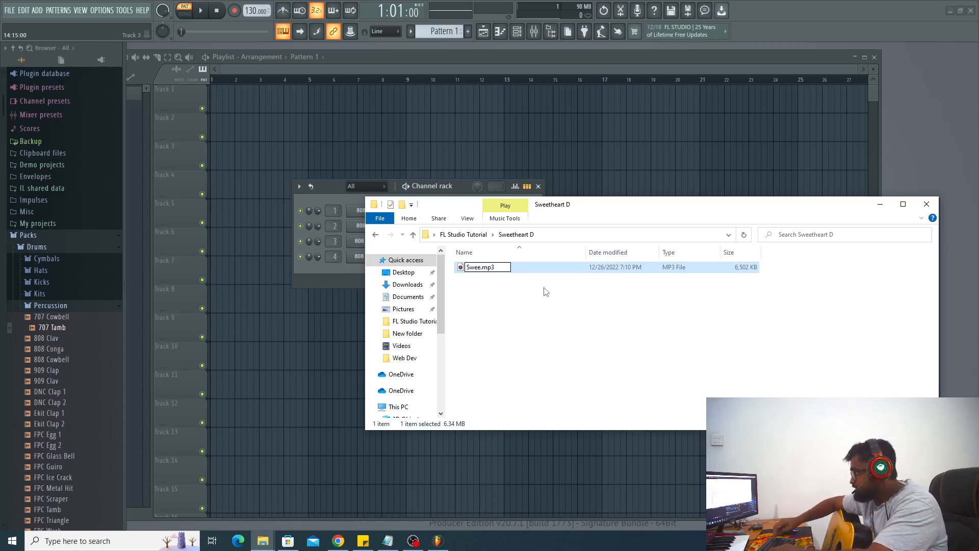
pyautogui.press('BackSpace')
pyautogui.press('BackSpace')
pyautogui.press('BackSpace')
pyautogui.press('BackSpace')
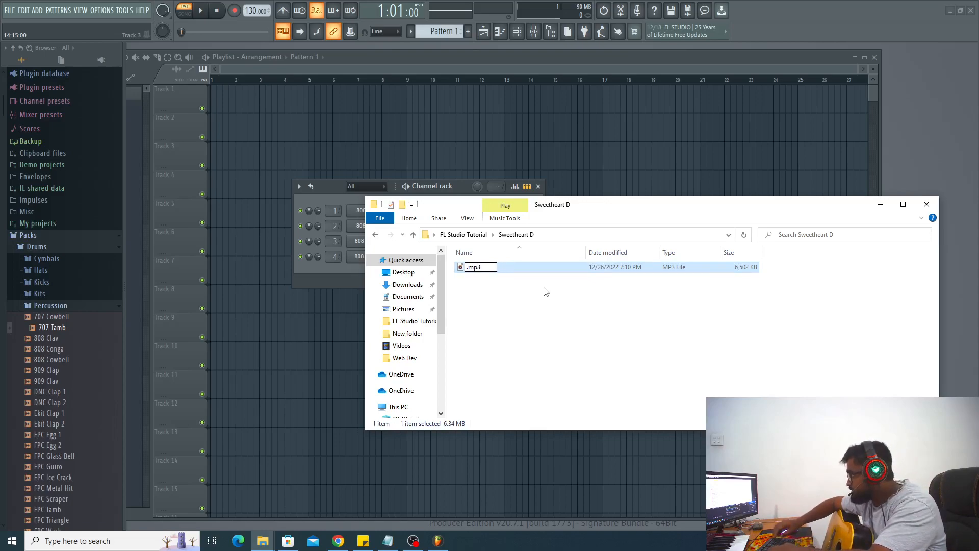
pyautogui.write('S')
pyautogui.write('weethear')
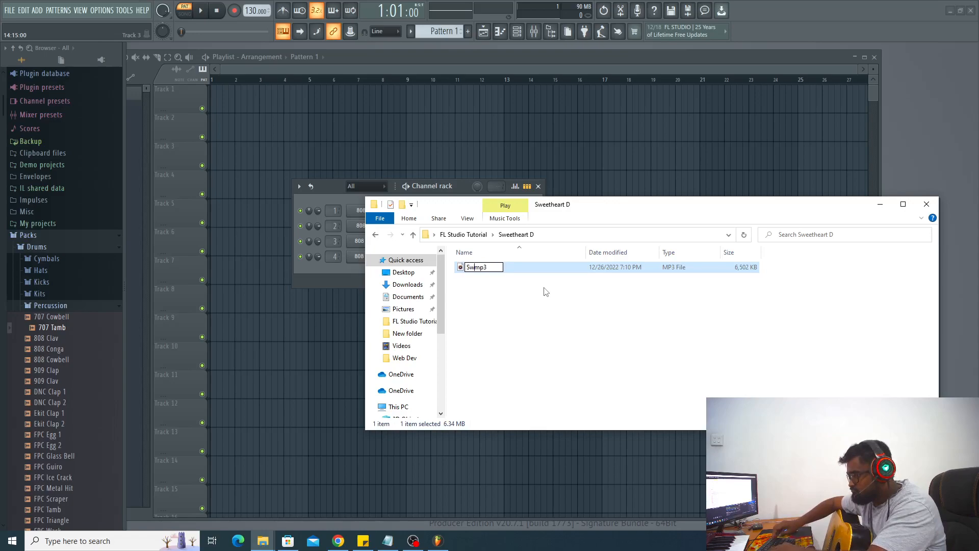
pyautogui.write('t D')
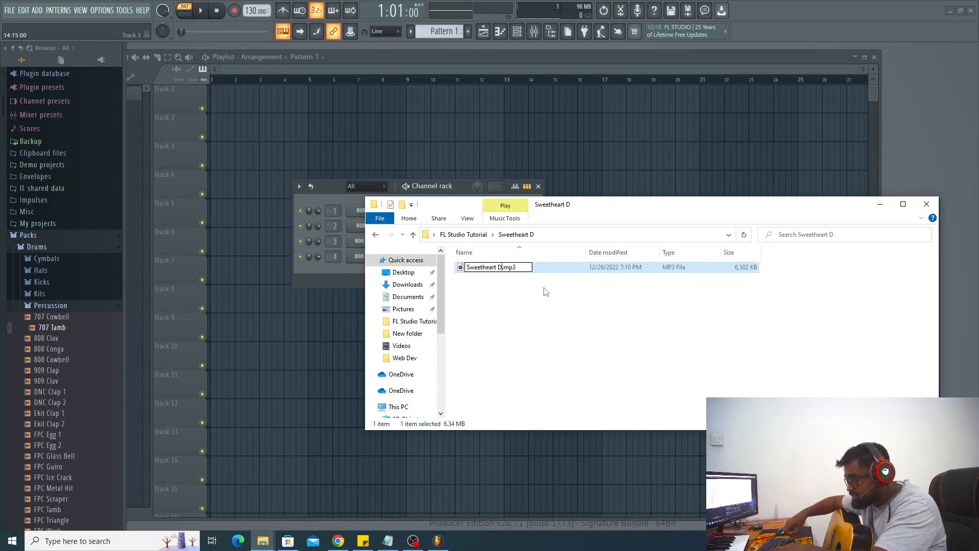
pyautogui.write(' (Oridinal')
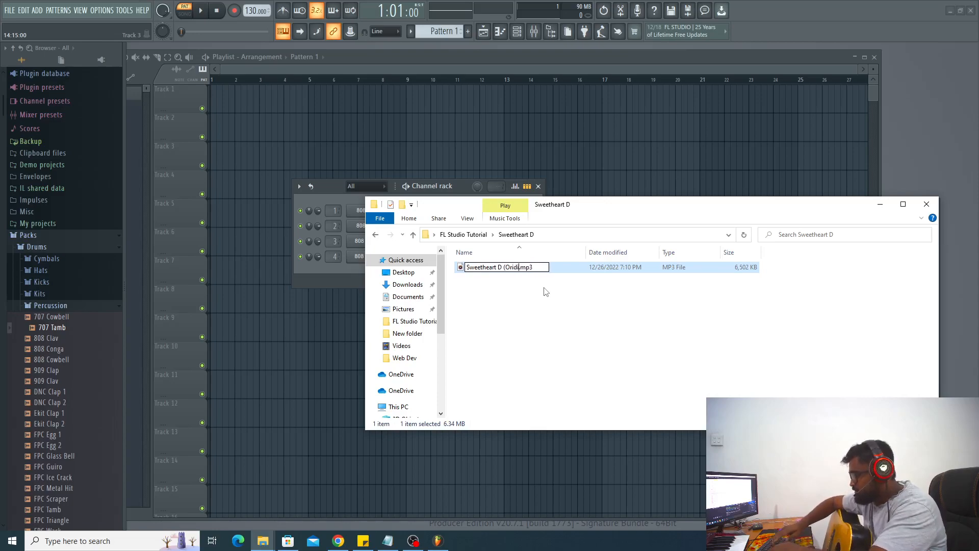
pyautogui.write(')')
pyautogui.press('Return')
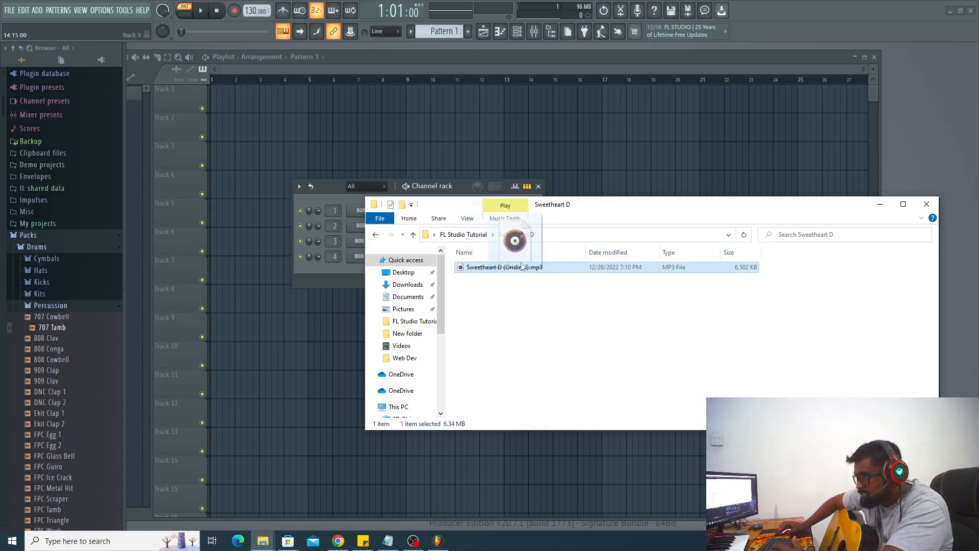
# Show the Playlist in FL Studio and place Sweetheart D (Oridinal).mp3 from the Sweetheart D folder at the start of Track 1
pyautogui.click(487, 40)
pyautogui.click(487, 39)
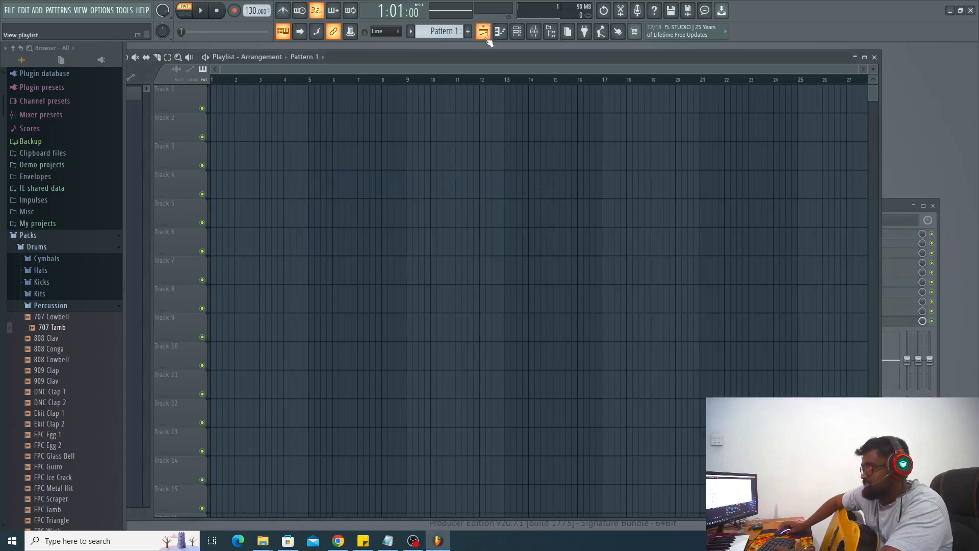
pyautogui.click(487, 38)
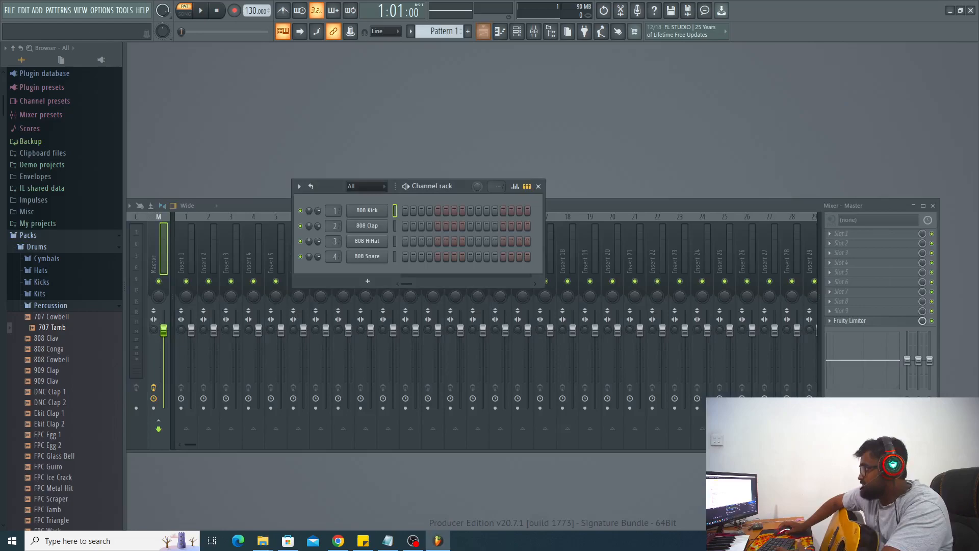
pyautogui.click(483, 34)
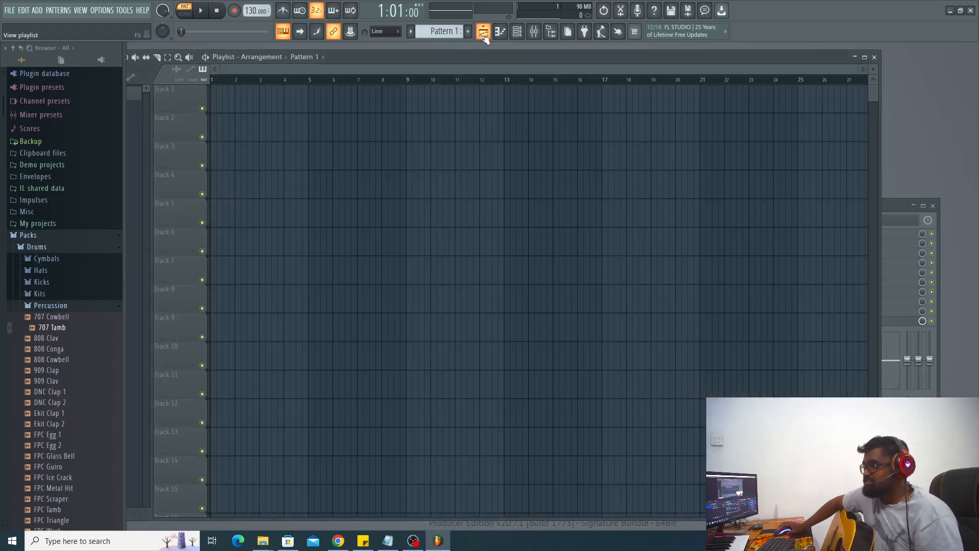
pyautogui.moveTo(262, 541)
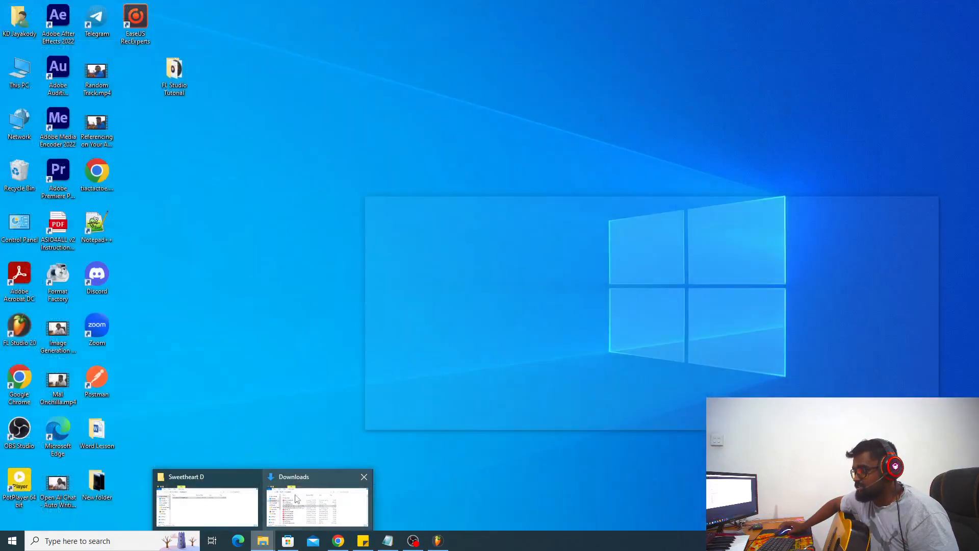
pyautogui.click(235, 502)
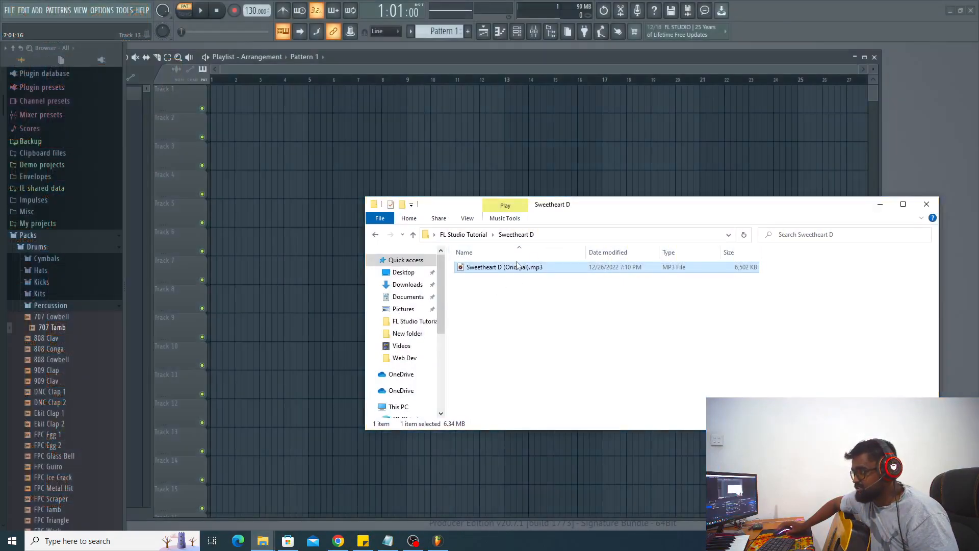
pyautogui.click(472, 261)
pyautogui.click(485, 268)
pyautogui.moveTo(490, 273); pyautogui.dragTo(218, 98)
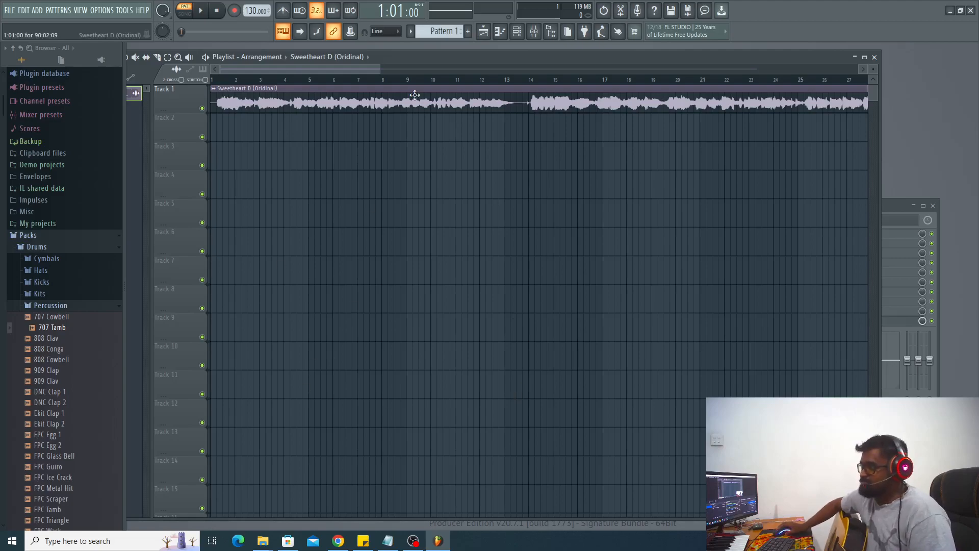
# Switch playback to song mode and play the Sweetheart D clip from the start
pyautogui.moveTo(381, 71); pyautogui.dragTo(298, 70)
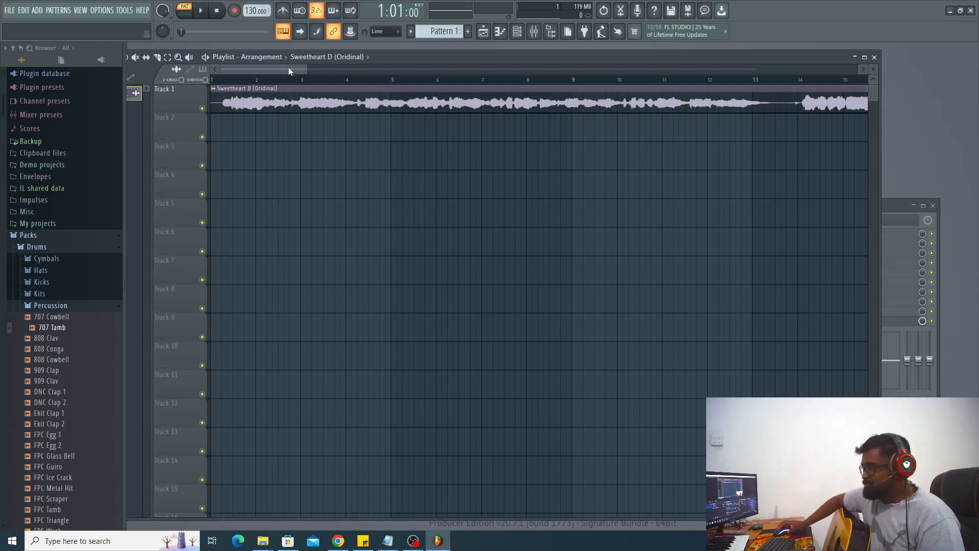
pyautogui.click(190, 15)
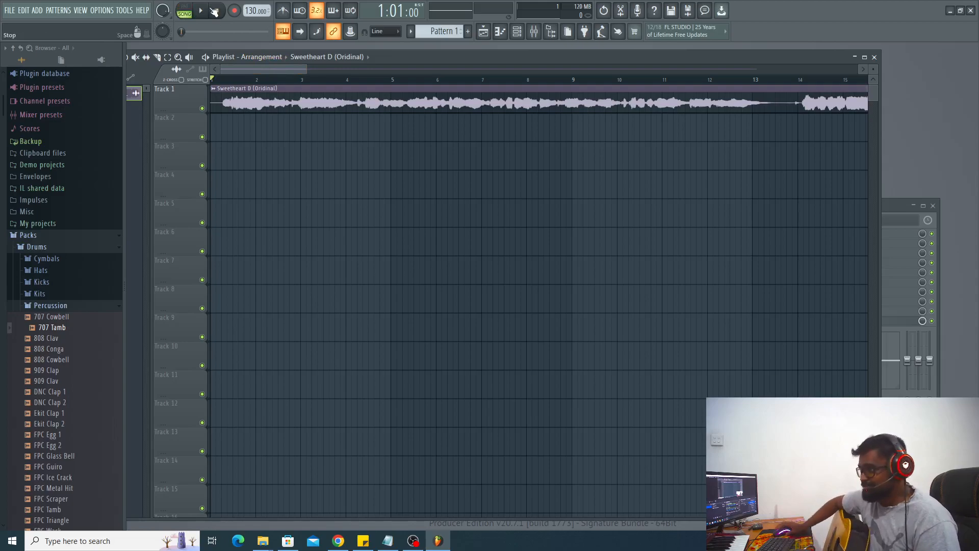
pyautogui.press('space')
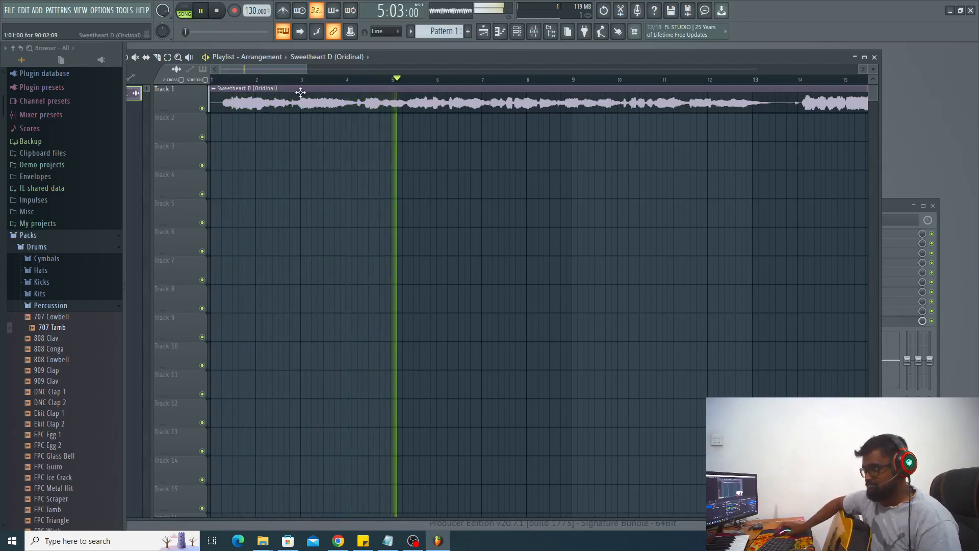
# View the lyrics in Sweetheart D.txt in Notepad while the song plays, and stop playback in FL Studio
pyautogui.moveTo(396, 549)
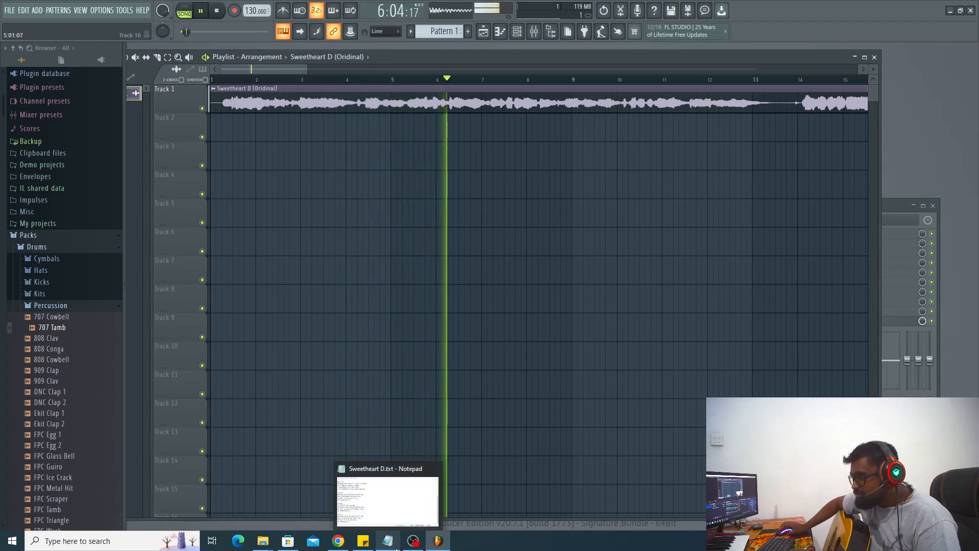
pyautogui.click(383, 476)
pyautogui.scroll(6, 278, 211)
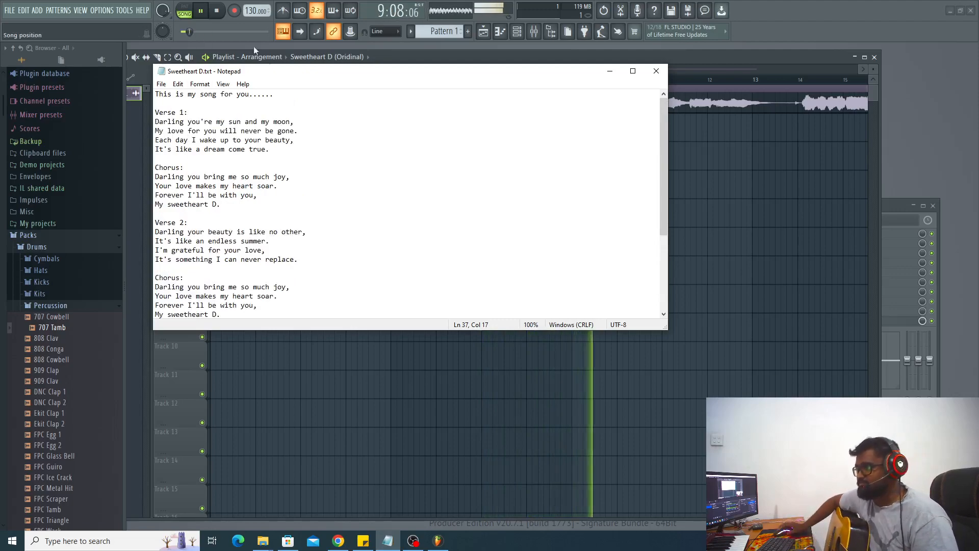
pyautogui.click(217, 20)
pyautogui.click(219, 19)
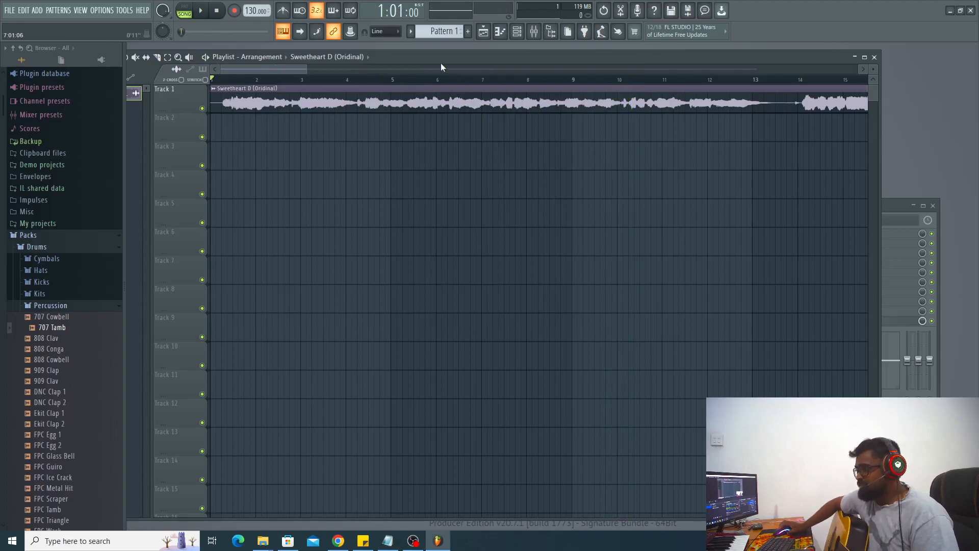
# Reposition the Playlist window so its clip list is fully visible, and mute Track 1
pyautogui.moveTo(441, 64); pyautogui.dragTo(512, 105)
pyautogui.click(273, 150)
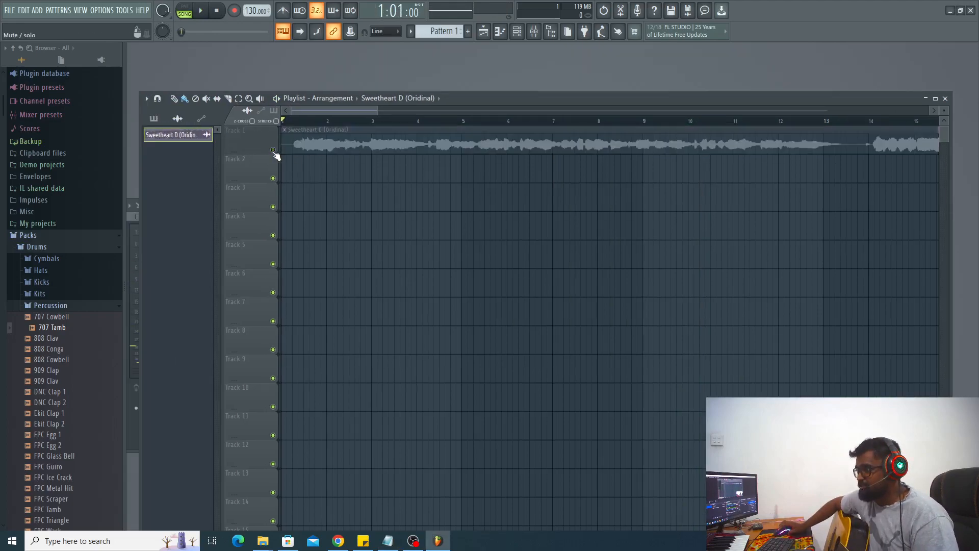
pyautogui.click(279, 150)
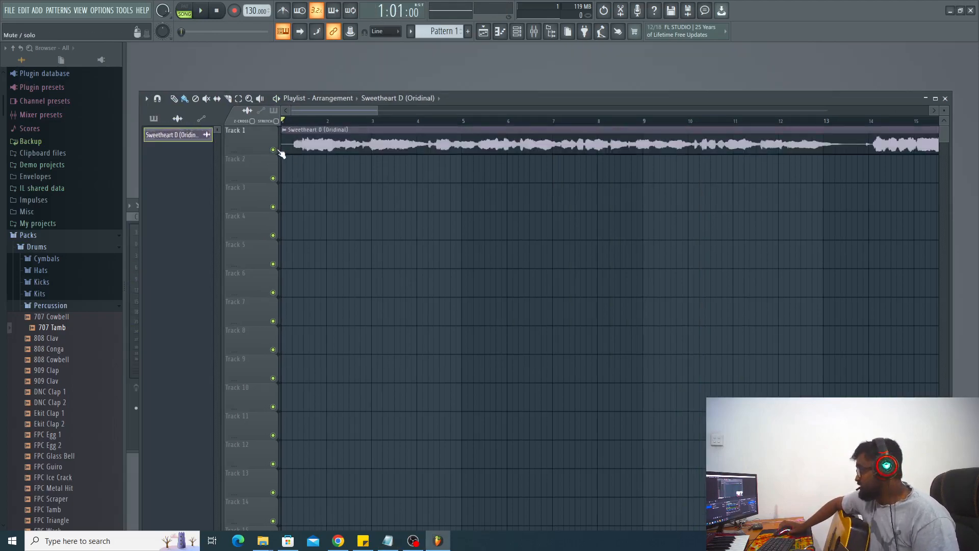
pyautogui.click(278, 151)
pyautogui.click(278, 150)
pyautogui.click(278, 150)
pyautogui.click(278, 151)
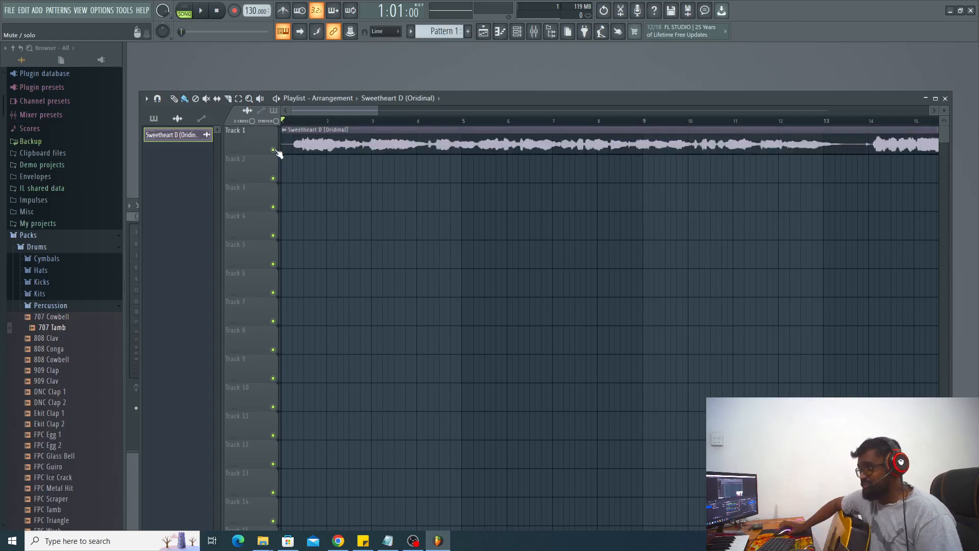
pyautogui.click(274, 150)
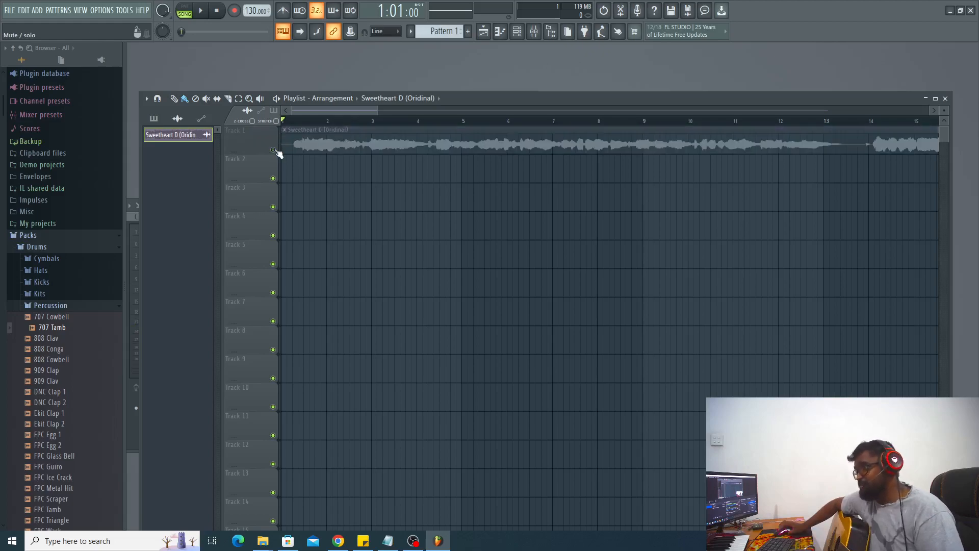
# Turn on the metronome and start playback in pattern mode
pyautogui.click(284, 11)
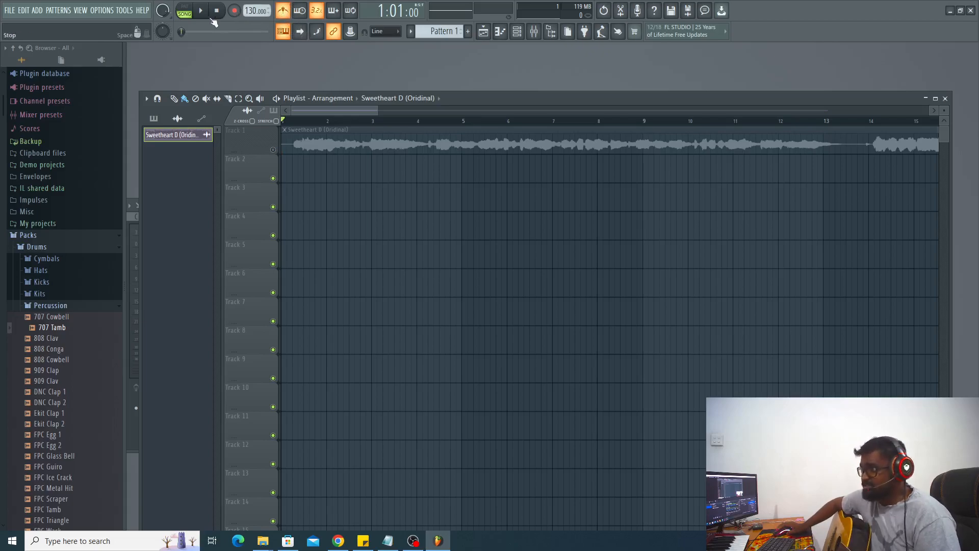
pyautogui.click(191, 13)
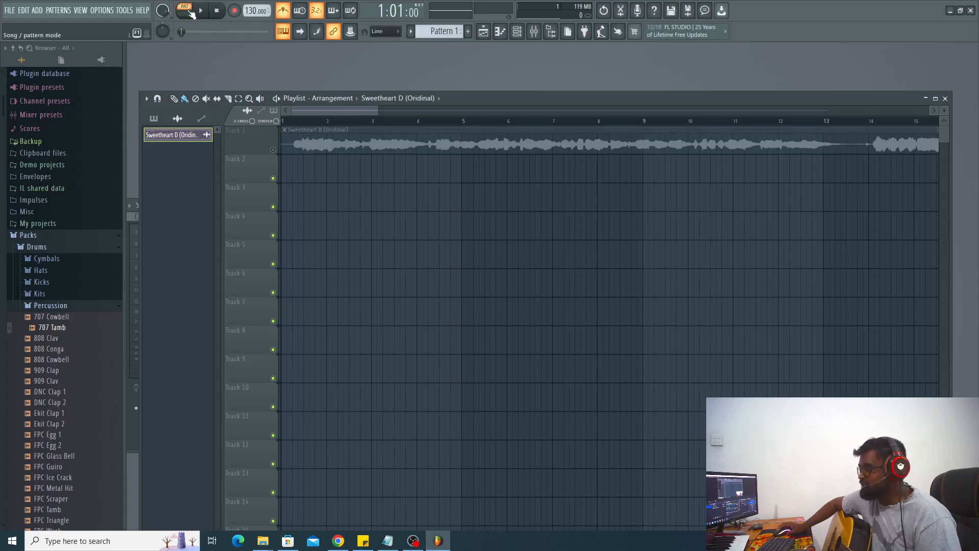
pyautogui.click(200, 12)
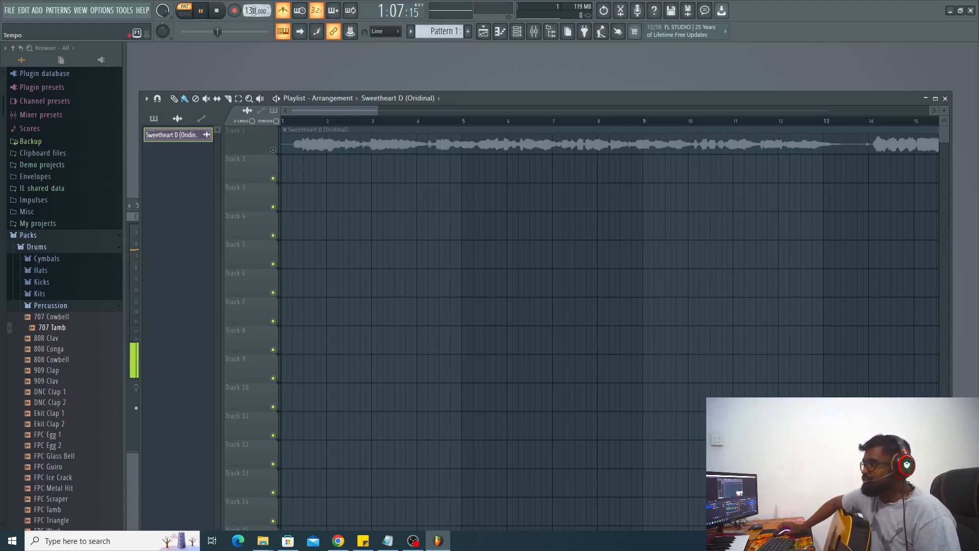
# Set the project tempo to 88 BPM and audition the metronome at that speed
pyautogui.moveTo(254, 11)
pyautogui.mouseDown()
pyautogui.moveTo(254, 40)
pyautogui.moveTo(251, 8)
pyautogui.mouseUp()
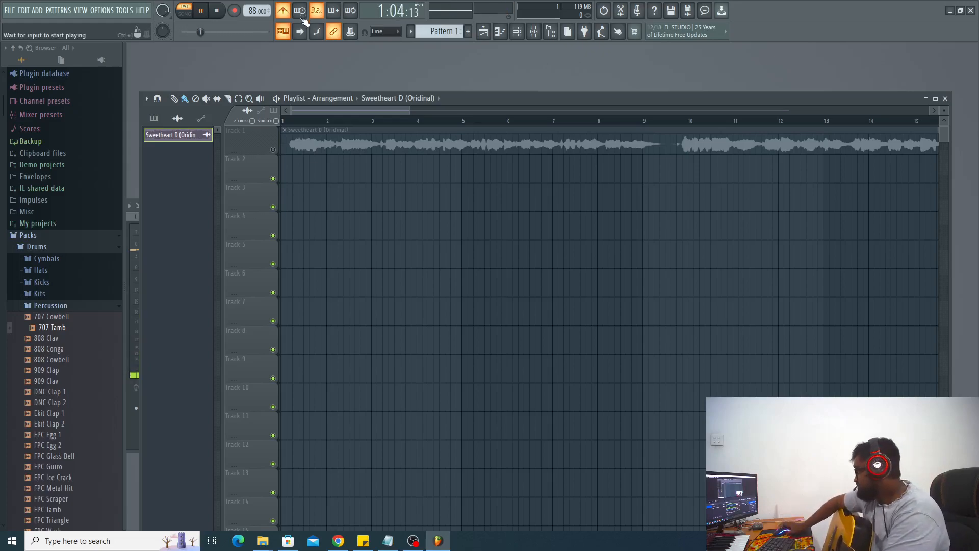
pyautogui.click(225, 11)
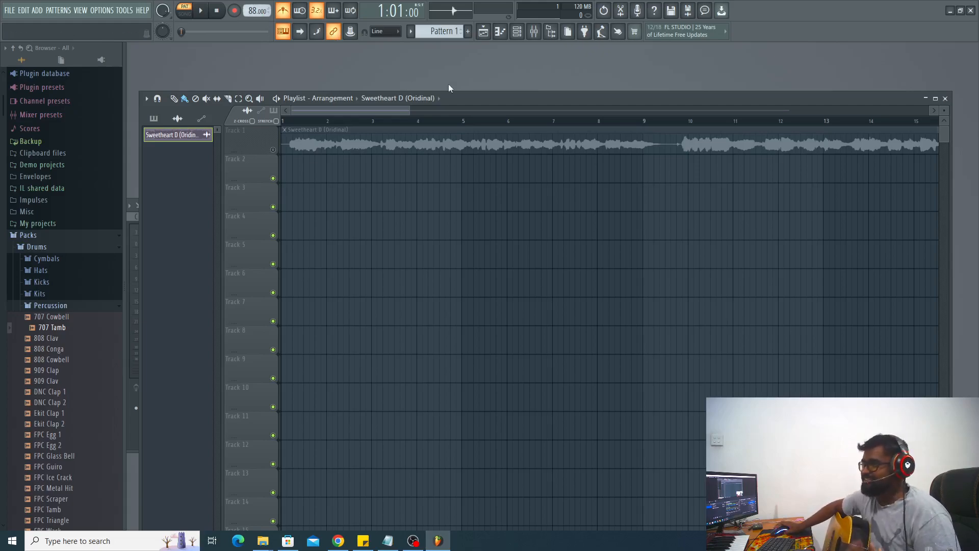
pyautogui.click(201, 11)
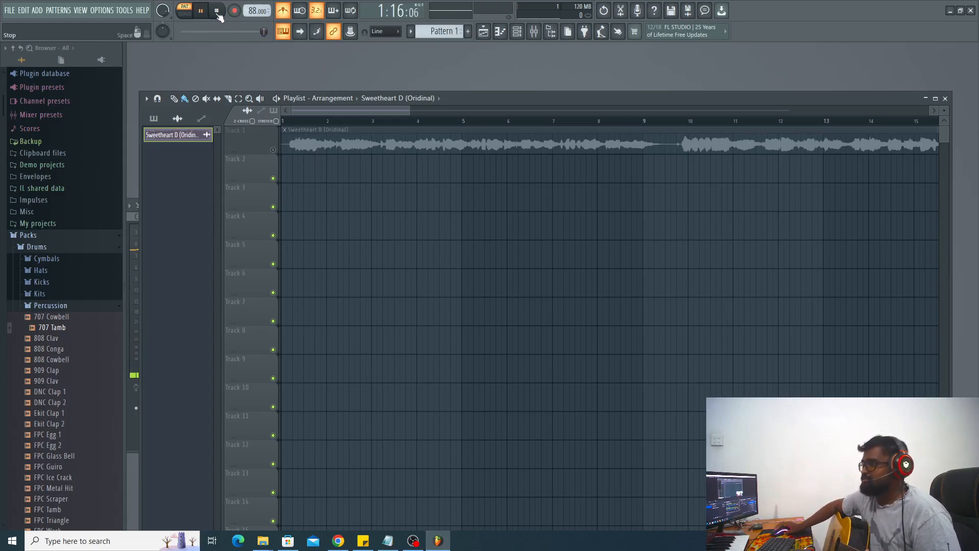
pyautogui.click(217, 13)
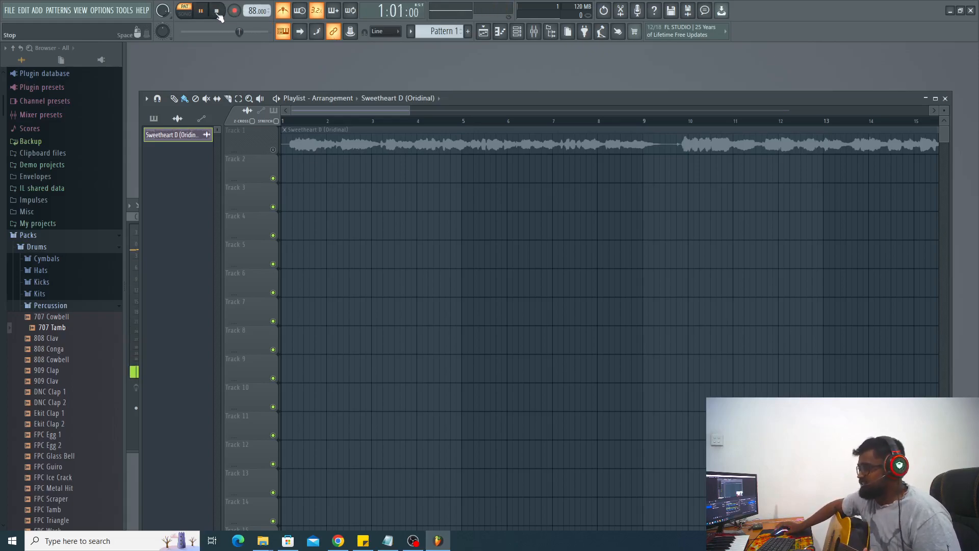
# Rename the Sweetheart D audio clip channel as Chords
pyautogui.click(411, 31)
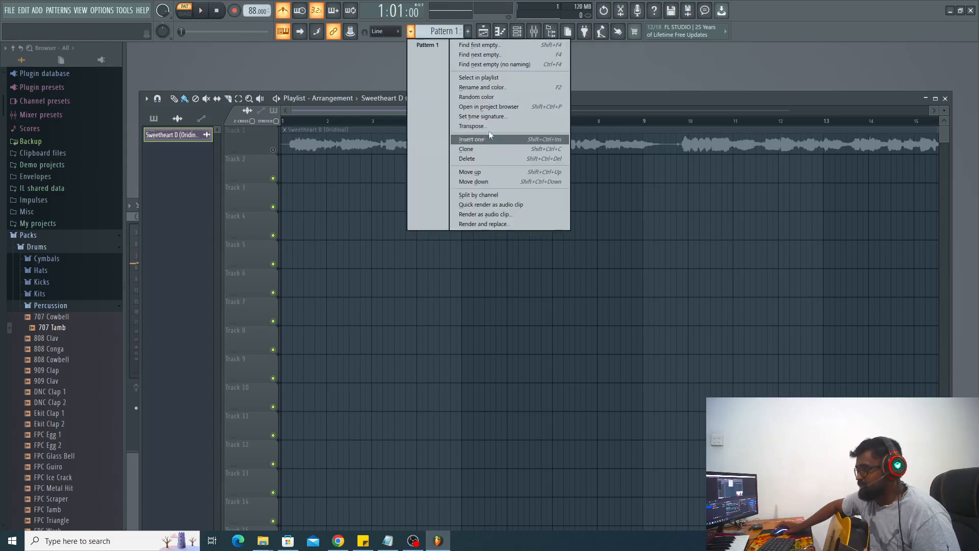
pyautogui.click(495, 88)
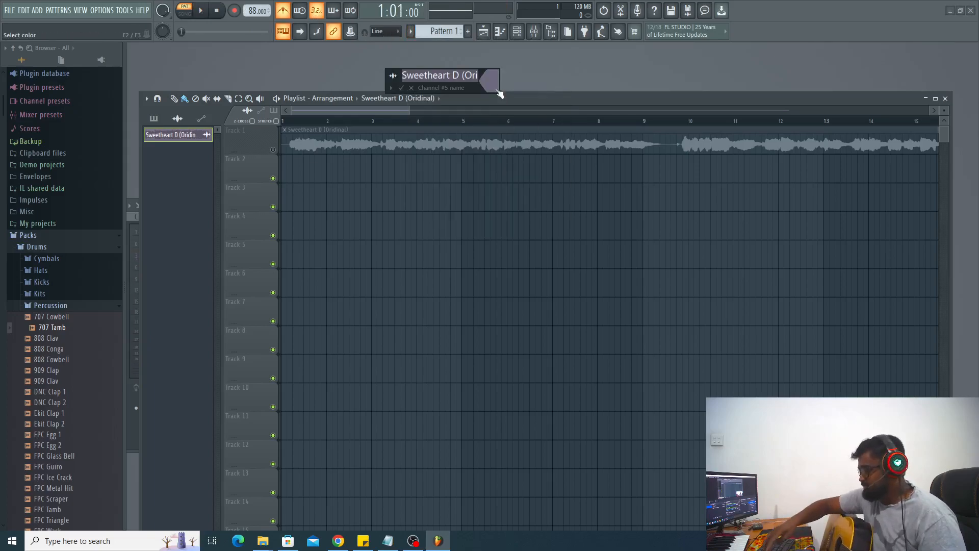
pyautogui.press('BackSpace')
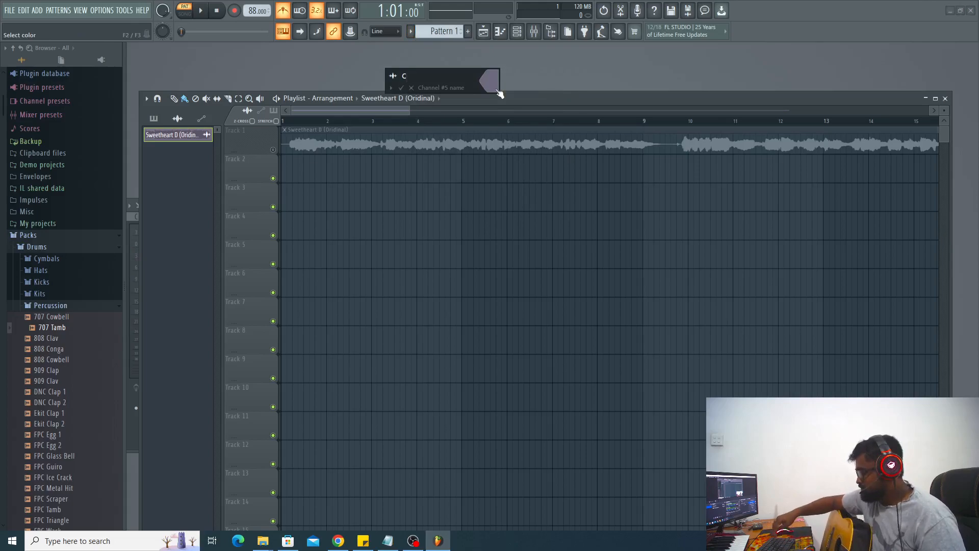
pyautogui.write('Ch')
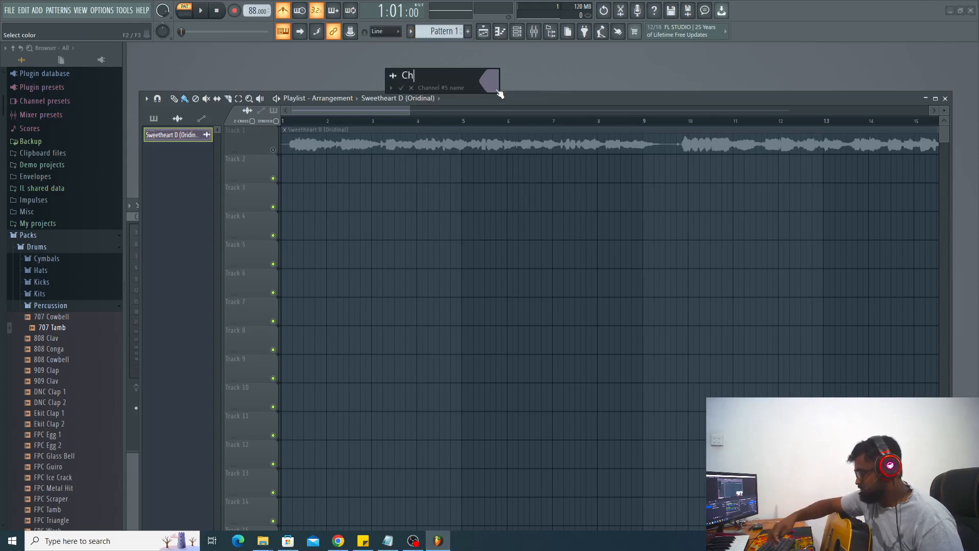
pyautogui.write('ords')
pyautogui.press('Return')
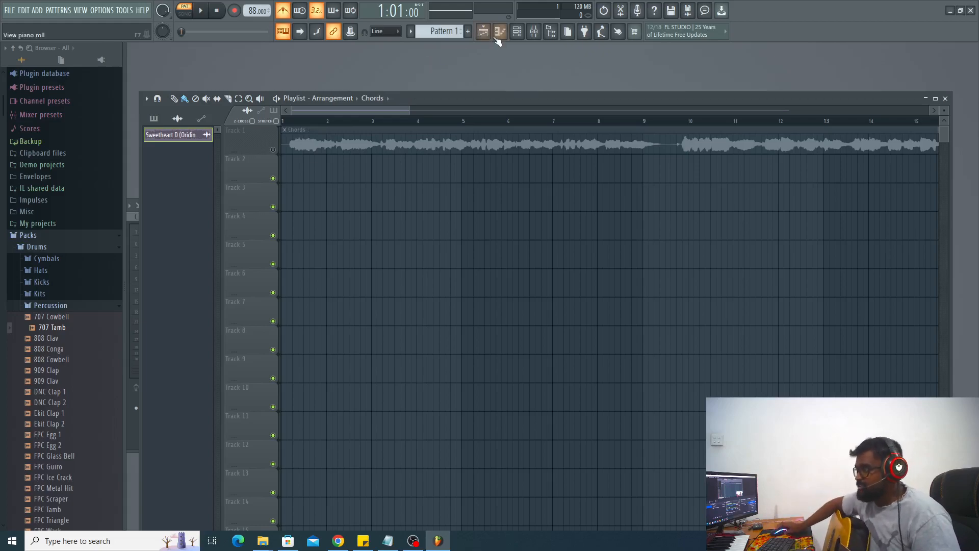
# Show the Channel rack and rename Pattern 1 as "Chords\"
pyautogui.click(517, 31)
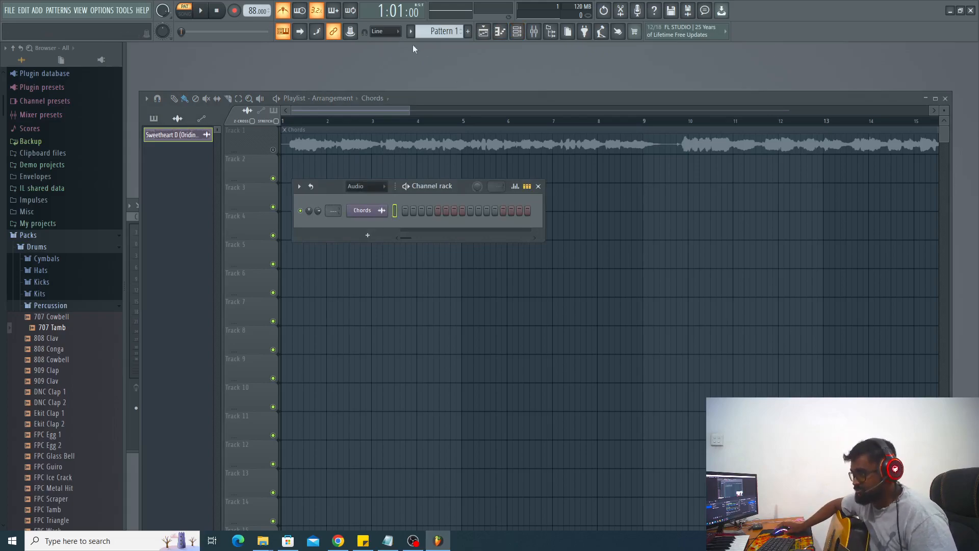
pyautogui.click(413, 32)
pyautogui.click(414, 32)
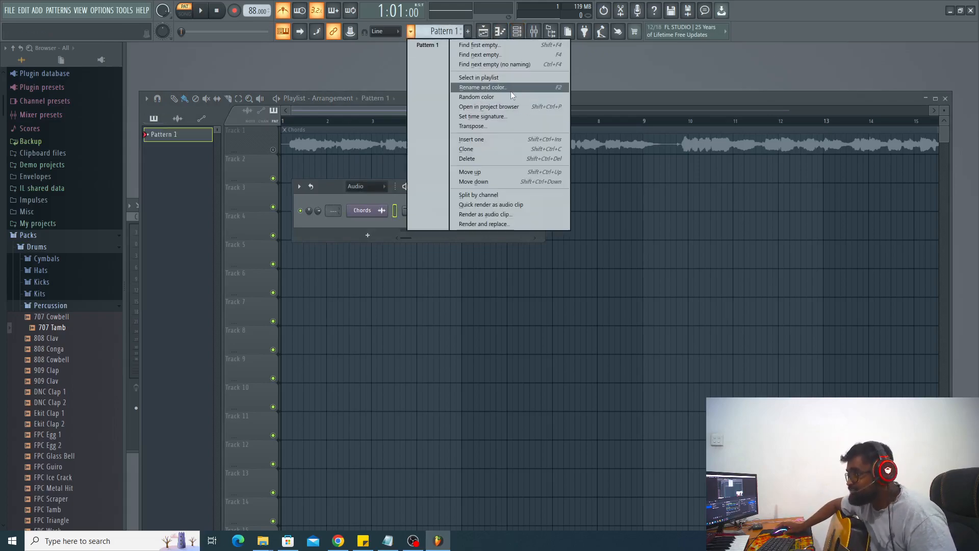
pyautogui.click(510, 91)
pyautogui.write('C')
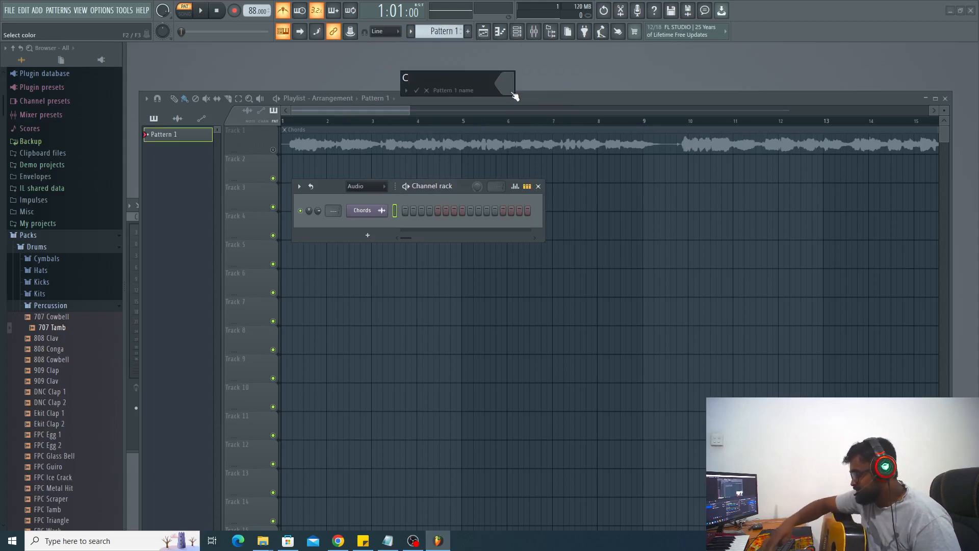
pyautogui.write('hords\\')
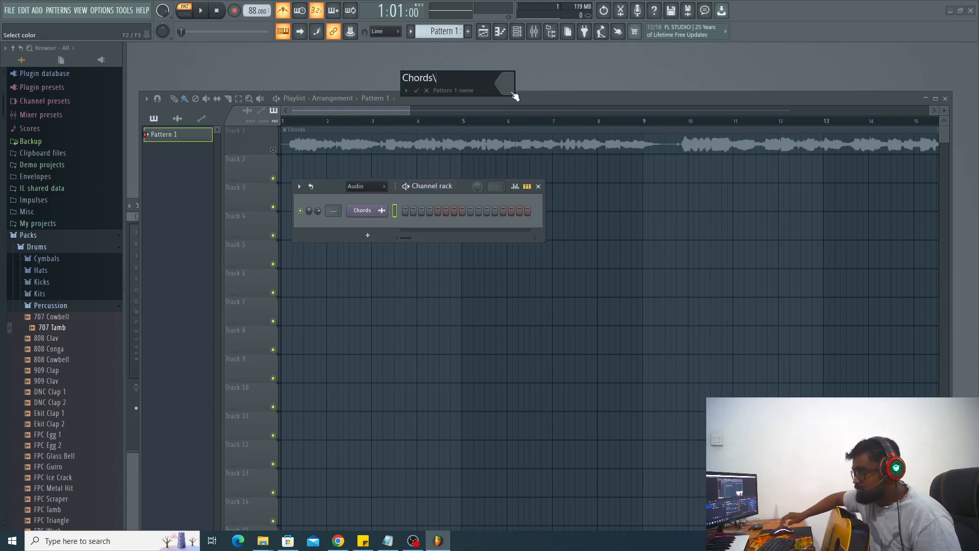
pyautogui.press('Return')
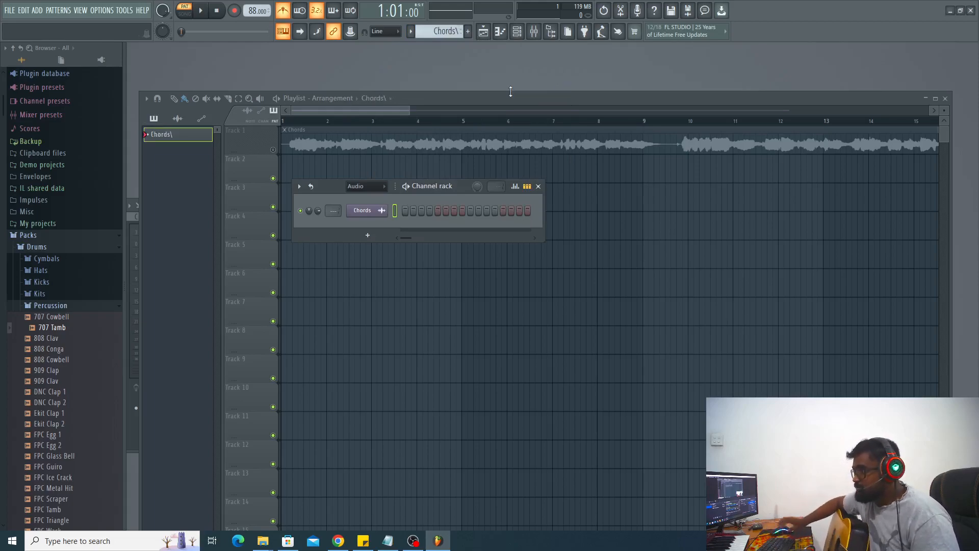
# Rename the audio clip channel in the Channel rack as Original Song
pyautogui.click(516, 31)
pyautogui.click(517, 31)
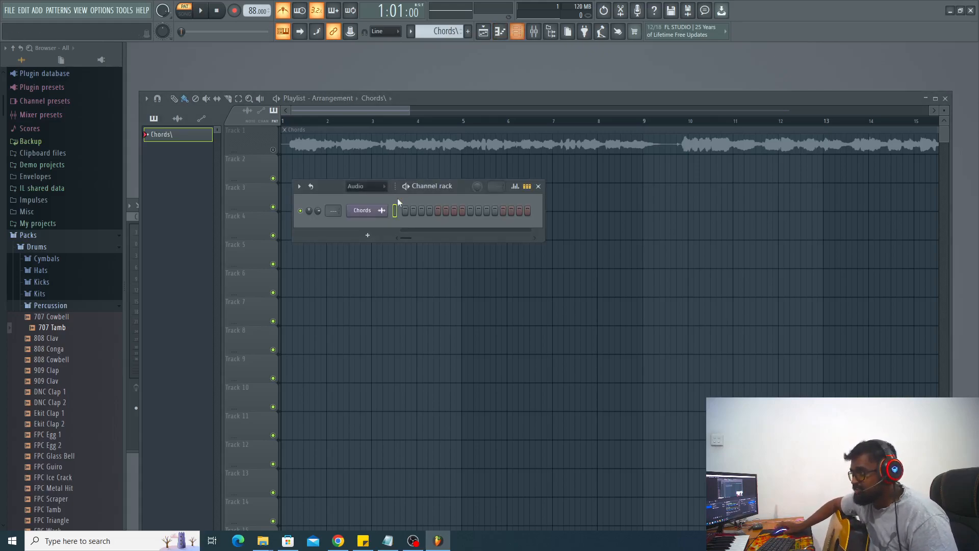
pyautogui.rightClick(387, 209)
pyautogui.moveTo(416, 301)
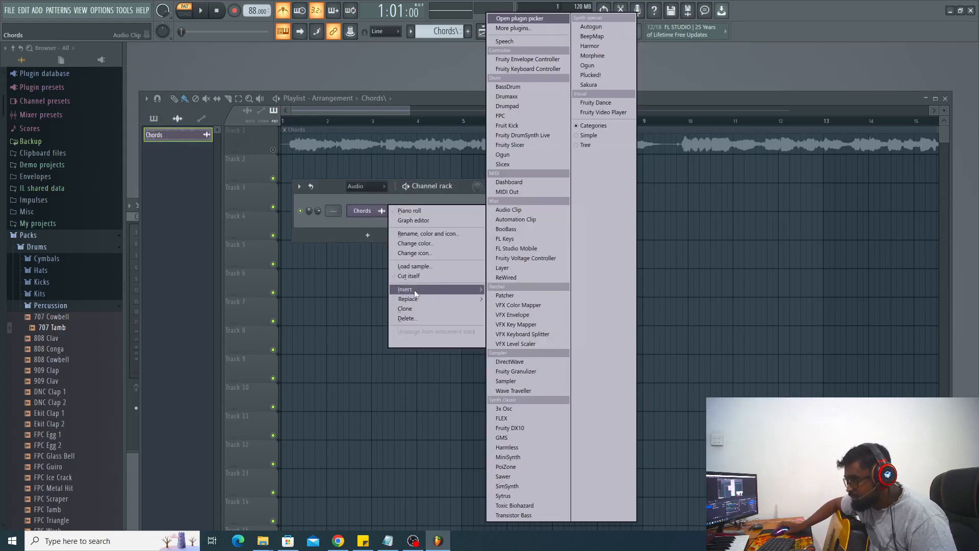
pyautogui.click(429, 235)
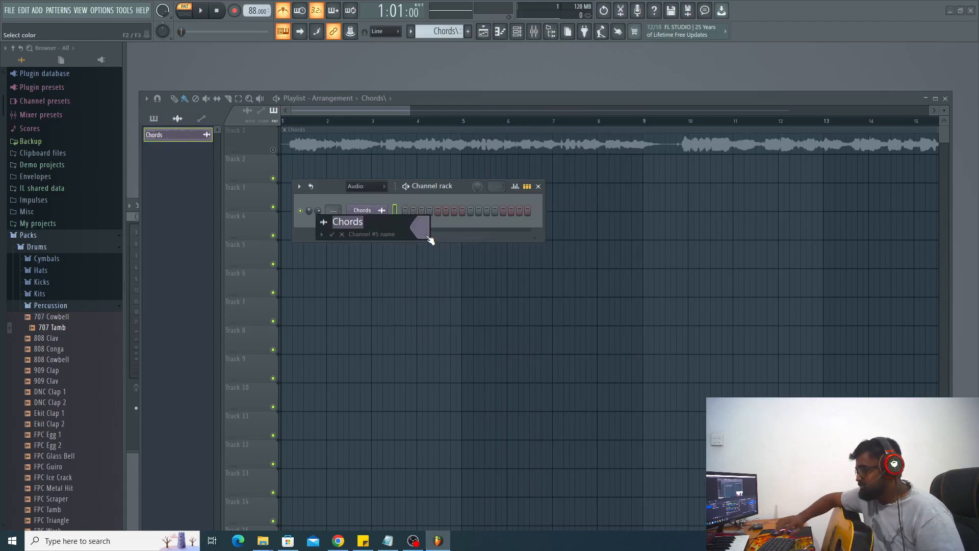
pyautogui.write('Ori')
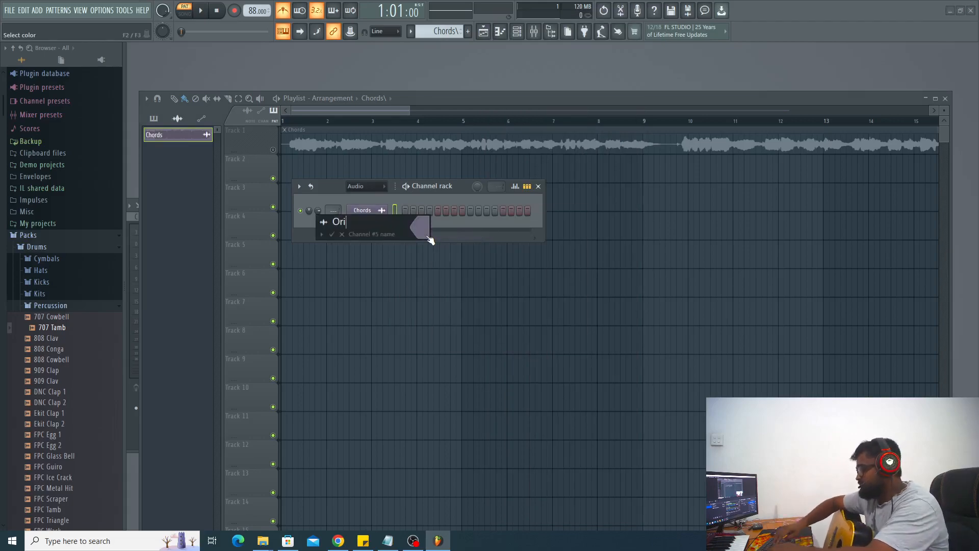
pyautogui.write('ginal Song')
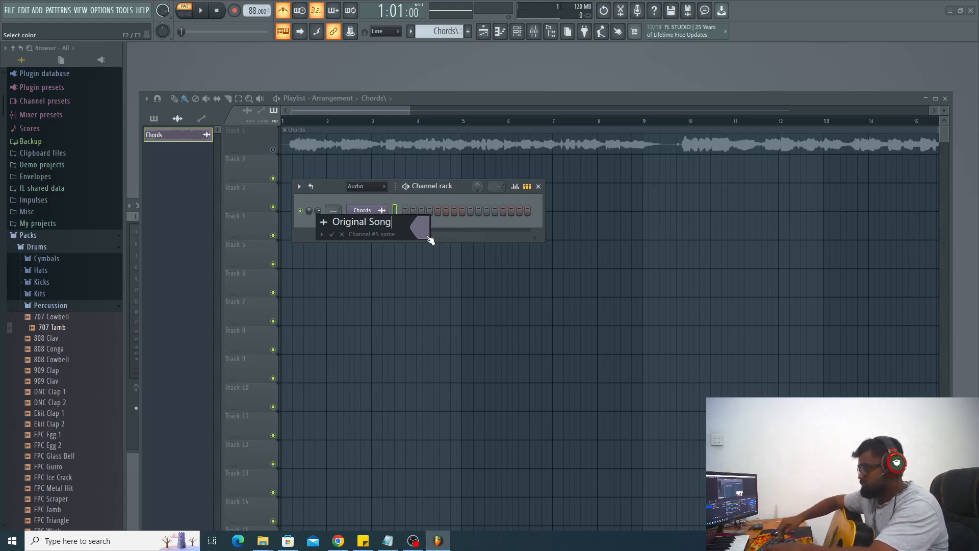
pyautogui.press('Return')
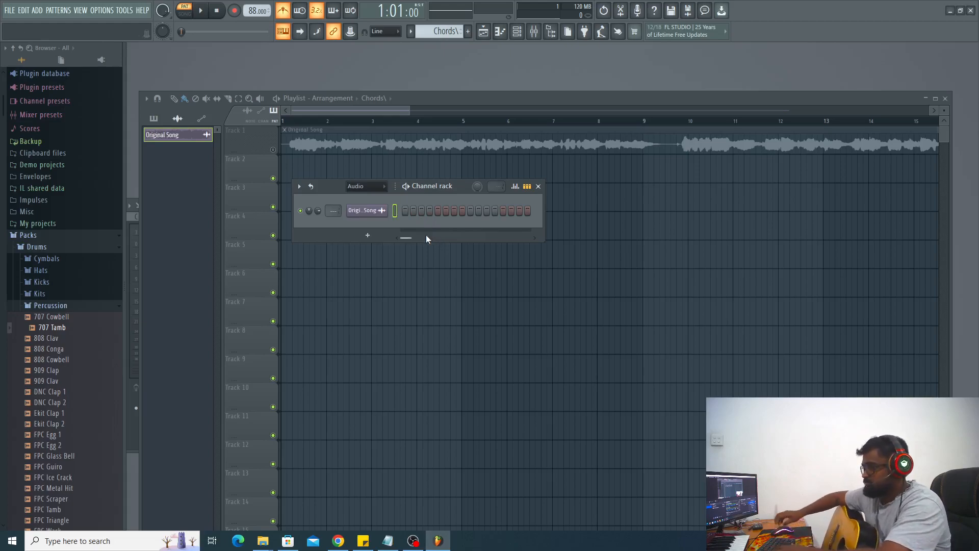
# Correct the pattern's name to Chords, color it dark red, and hide the Channel rack
pyautogui.click(411, 32)
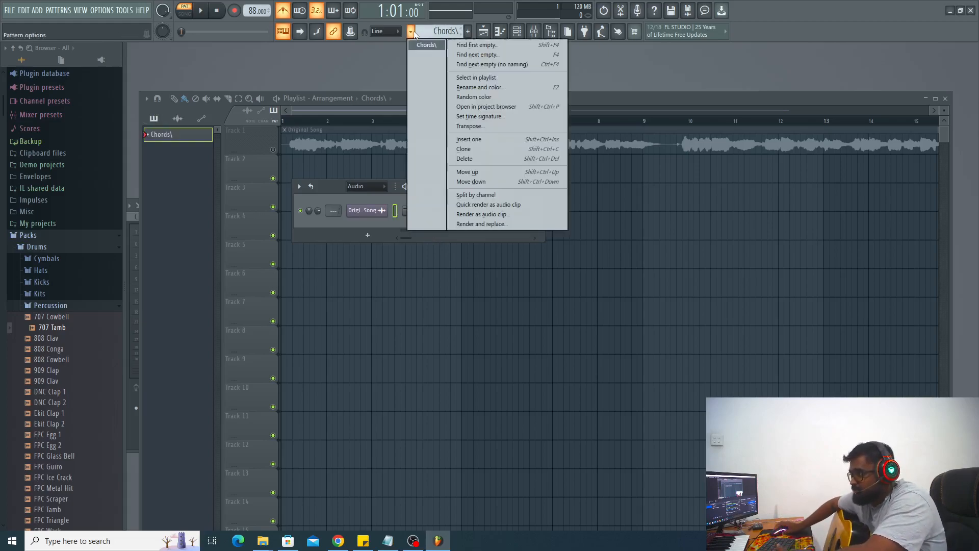
pyautogui.click(466, 86)
pyautogui.write('Chords')
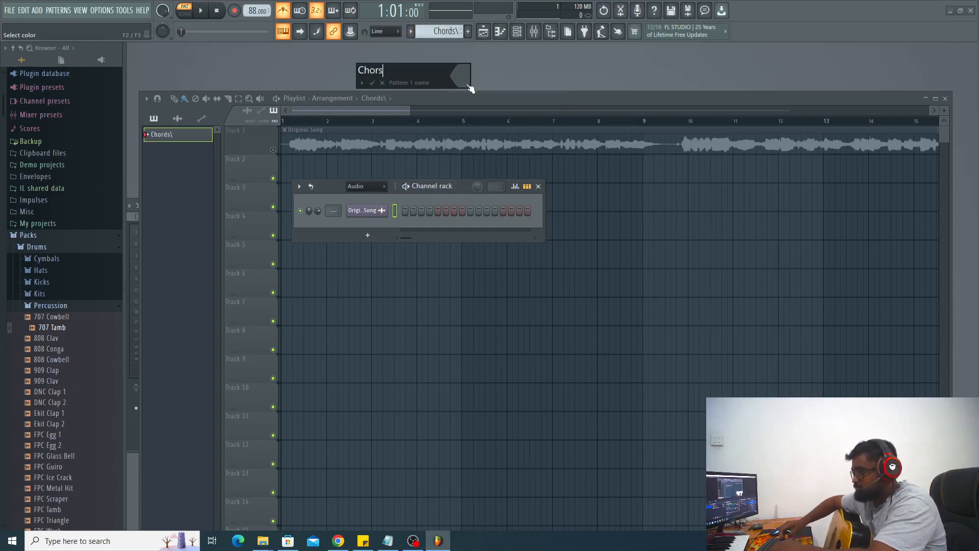
pyautogui.click(466, 84)
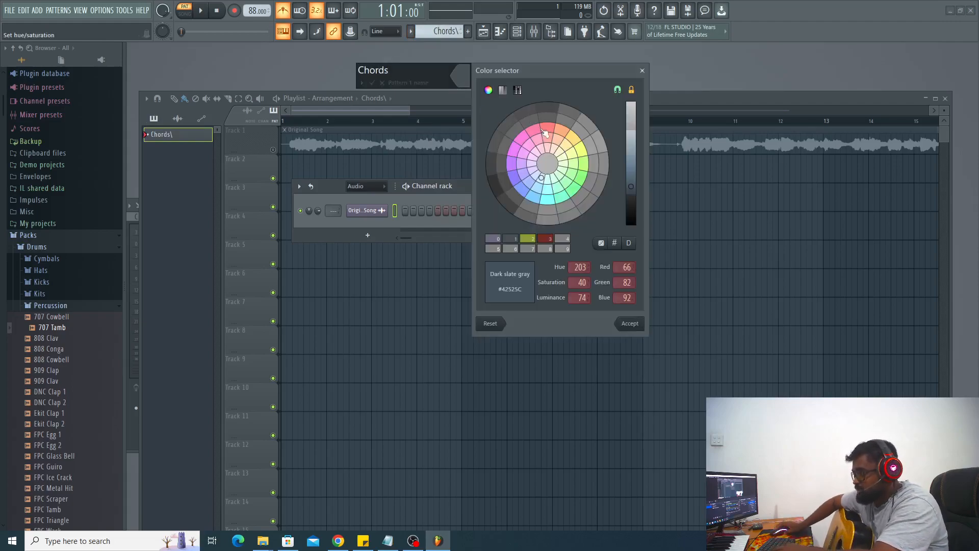
pyautogui.press('Return')
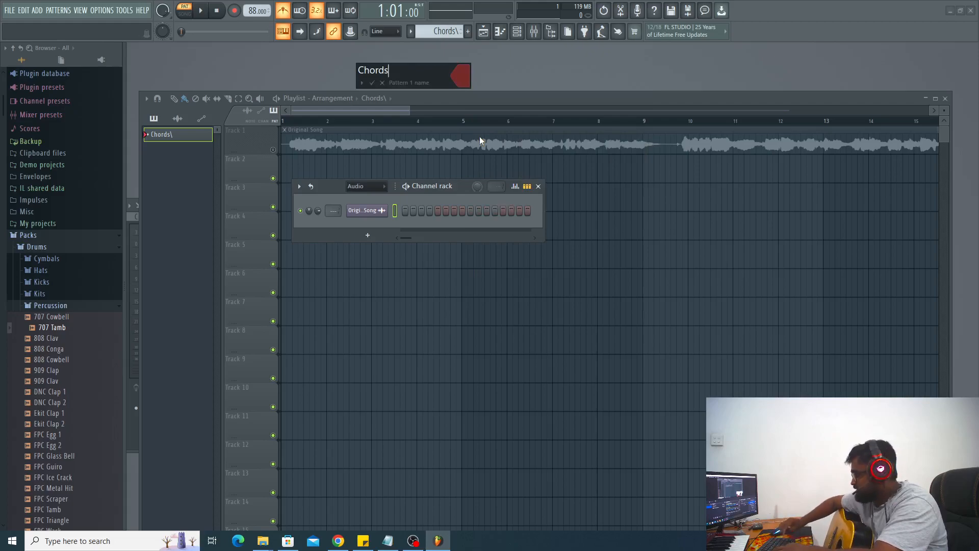
pyautogui.press('Return')
pyautogui.press('F6')
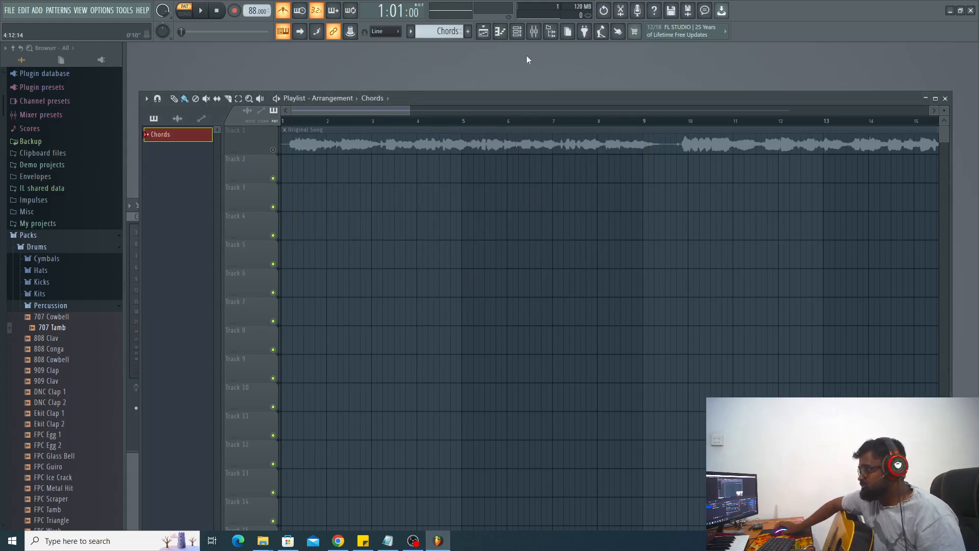
# Unmute Track 1 and play the original recording in song mode with the metronome switched off, then stop playback
pyautogui.click(517, 32)
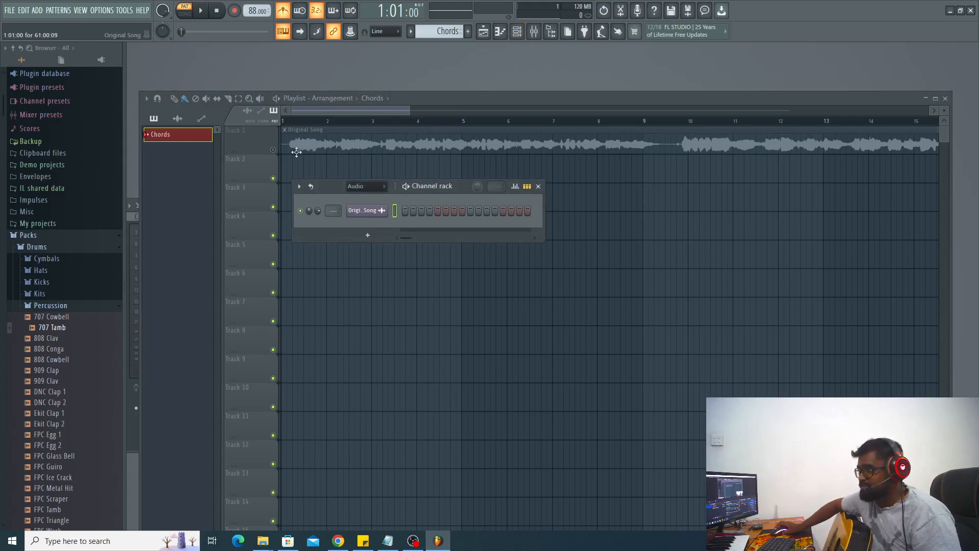
pyautogui.click(279, 159)
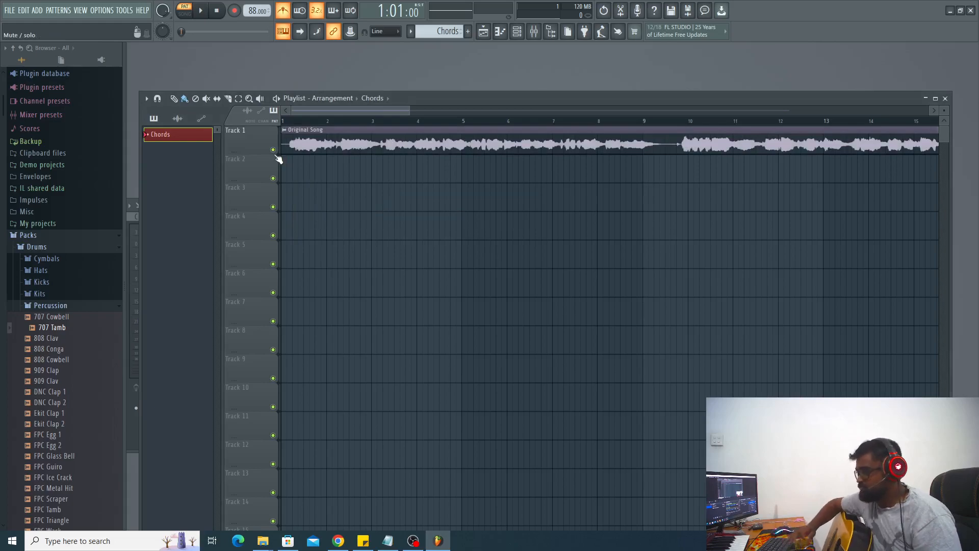
pyautogui.click(185, 12)
pyautogui.click(201, 11)
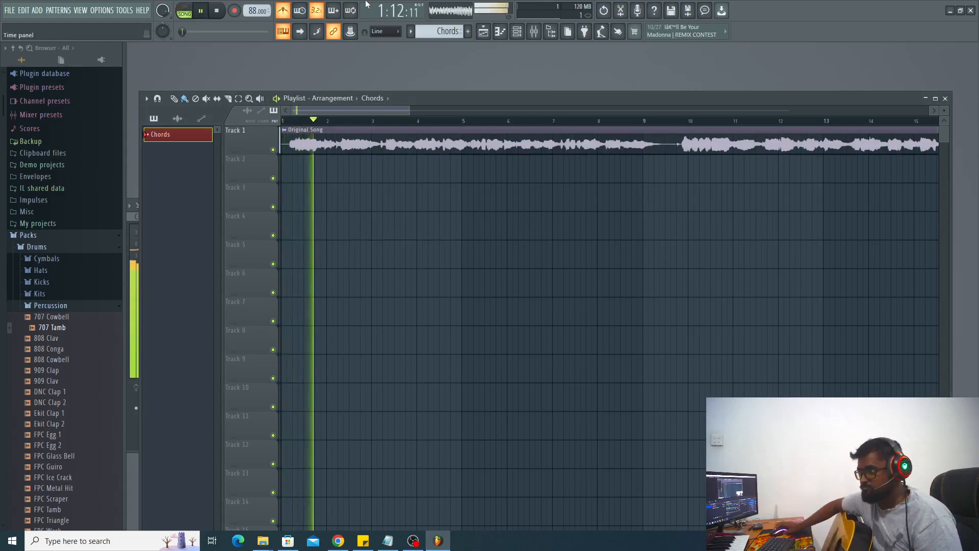
pyautogui.click(283, 11)
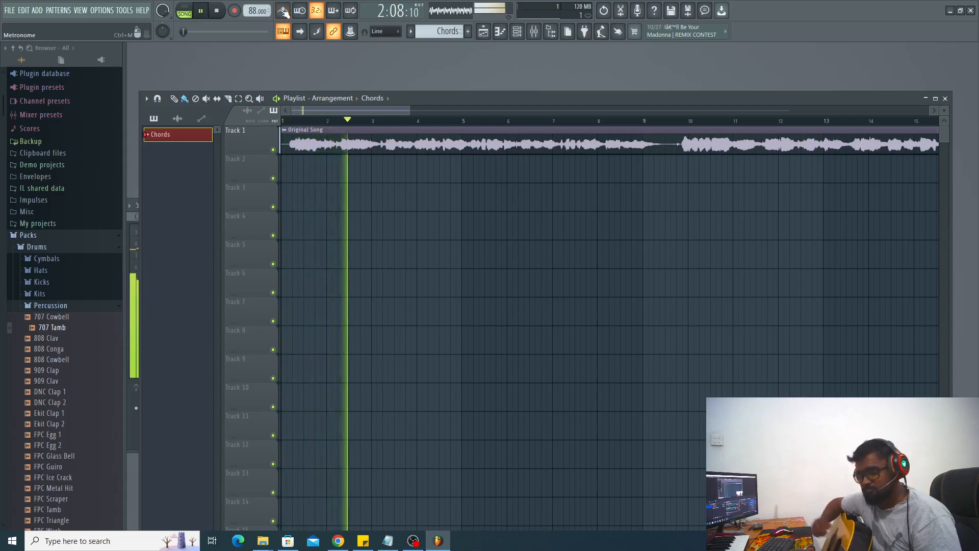
pyautogui.press('space')
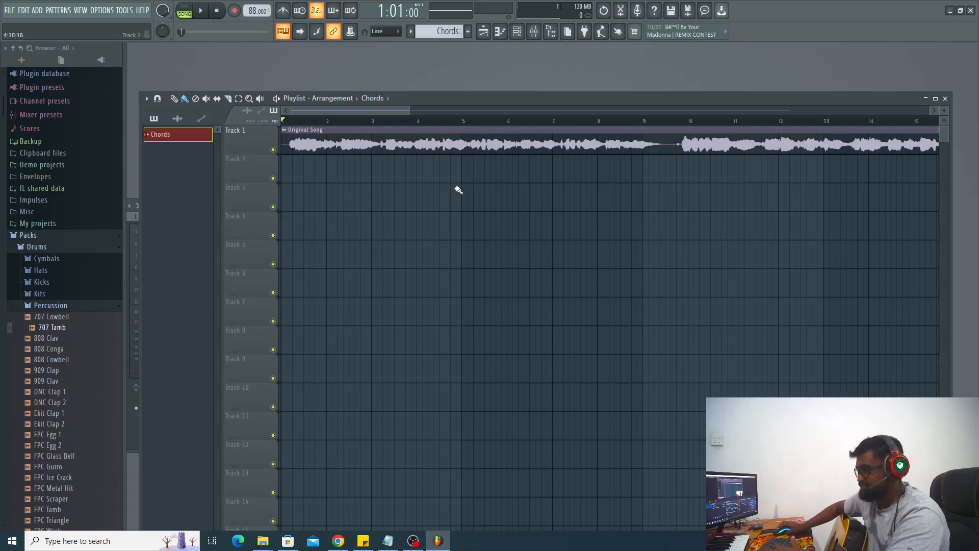
# Show the Channel rack and look through the plugins available for a new channel
pyautogui.click(516, 31)
pyautogui.click(368, 236)
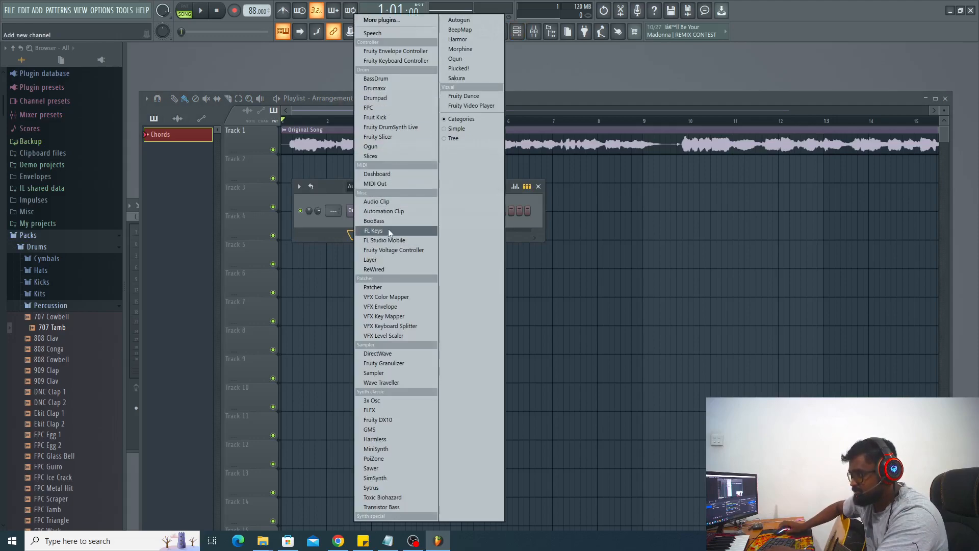
pyautogui.click(330, 232)
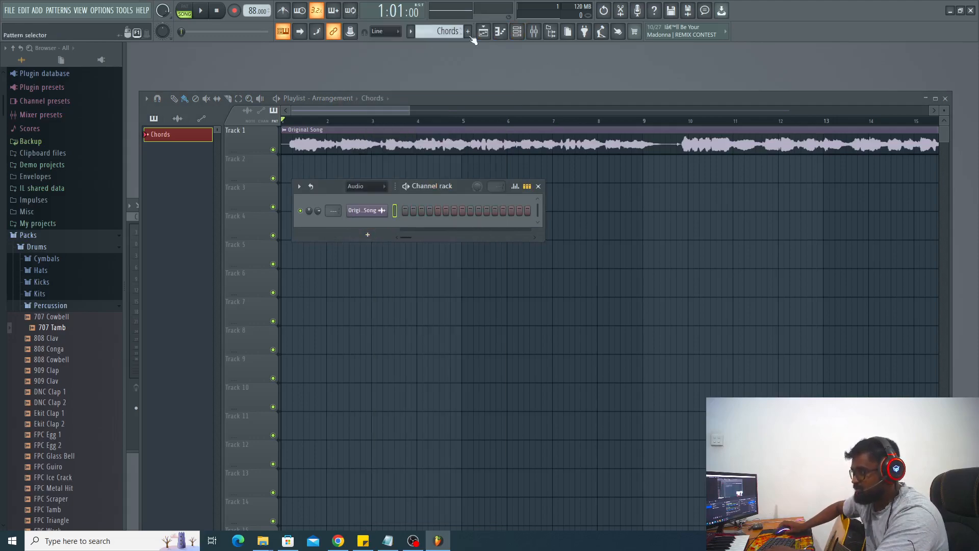
# Clone the Chords pattern and accept the default name of the copy
pyautogui.click(411, 31)
pyautogui.click(472, 149)
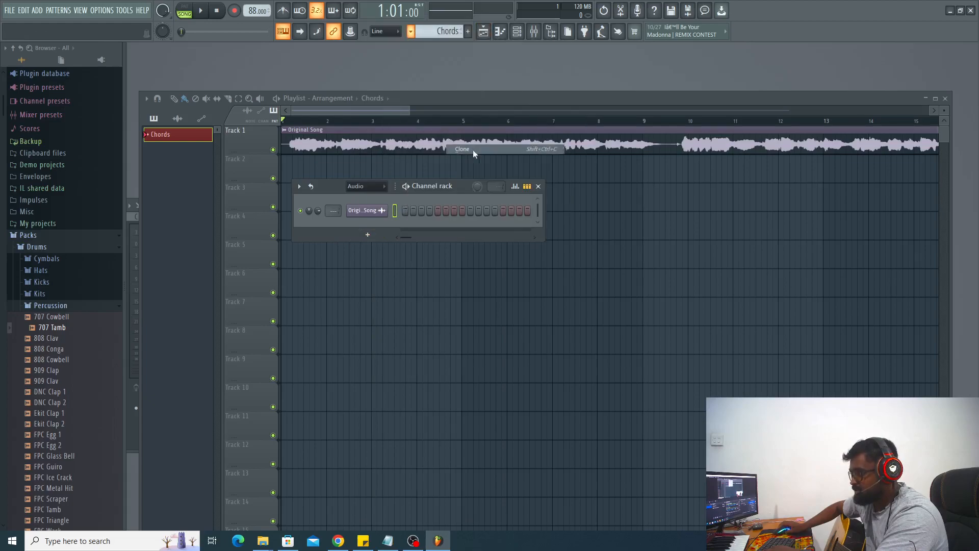
pyautogui.click(411, 31)
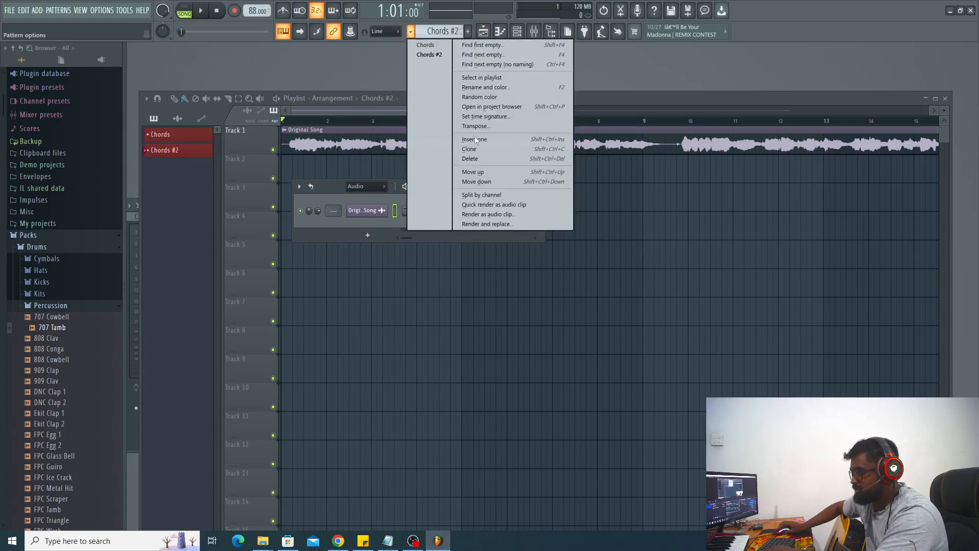
pyautogui.click(480, 87)
pyautogui.press('Return')
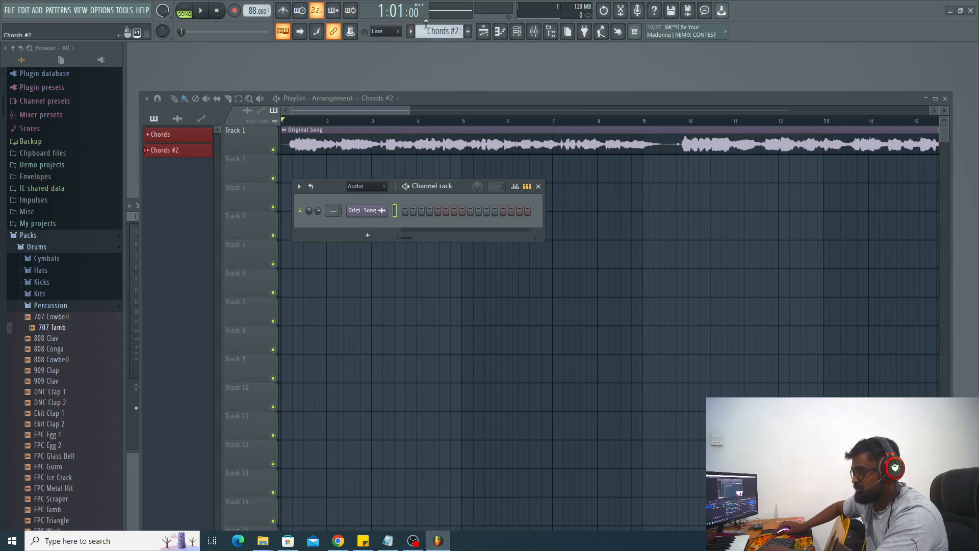
# Rename the first Chords pattern to Original Track and give it a green color
pyautogui.click(410, 31)
pyautogui.click(423, 41)
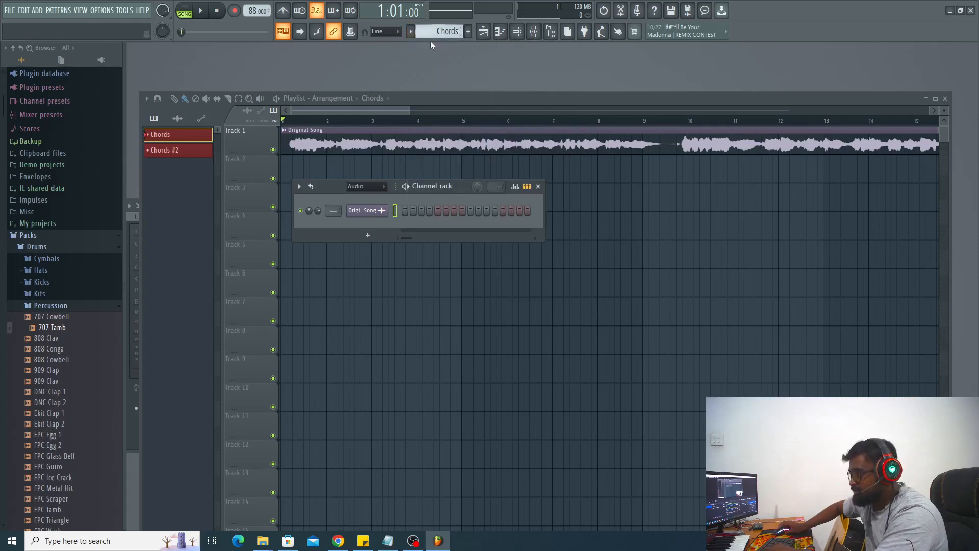
pyautogui.click(410, 32)
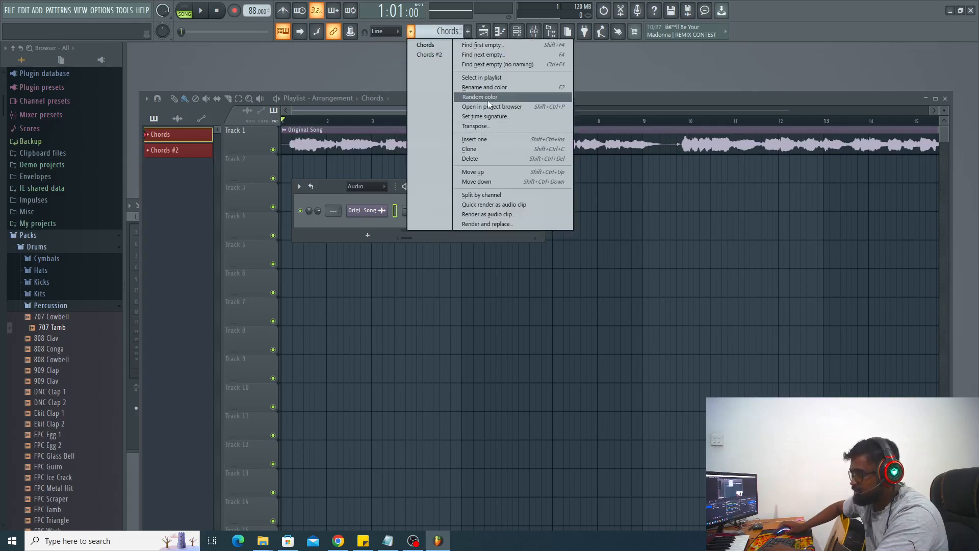
pyautogui.click(487, 100)
pyautogui.click(411, 31)
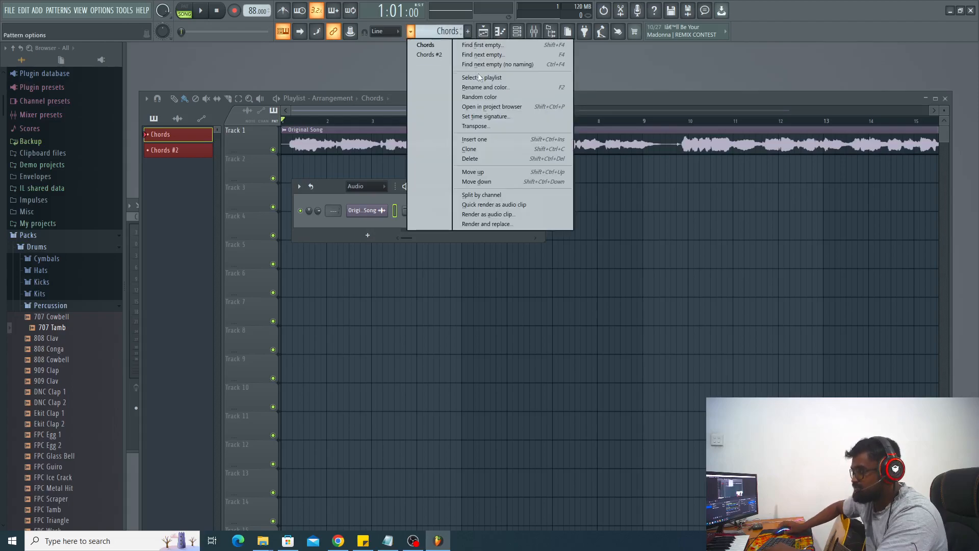
pyautogui.click(502, 87)
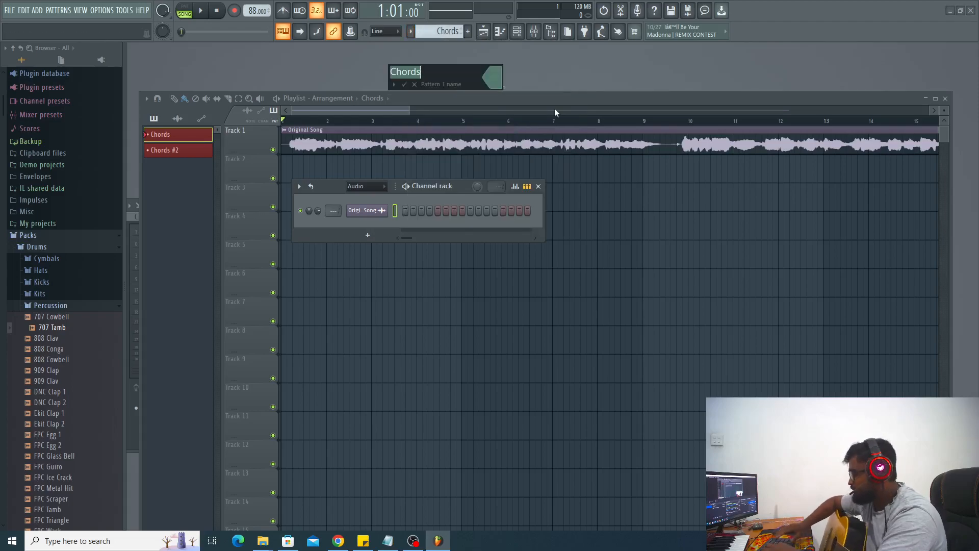
pyautogui.write('Original Track')
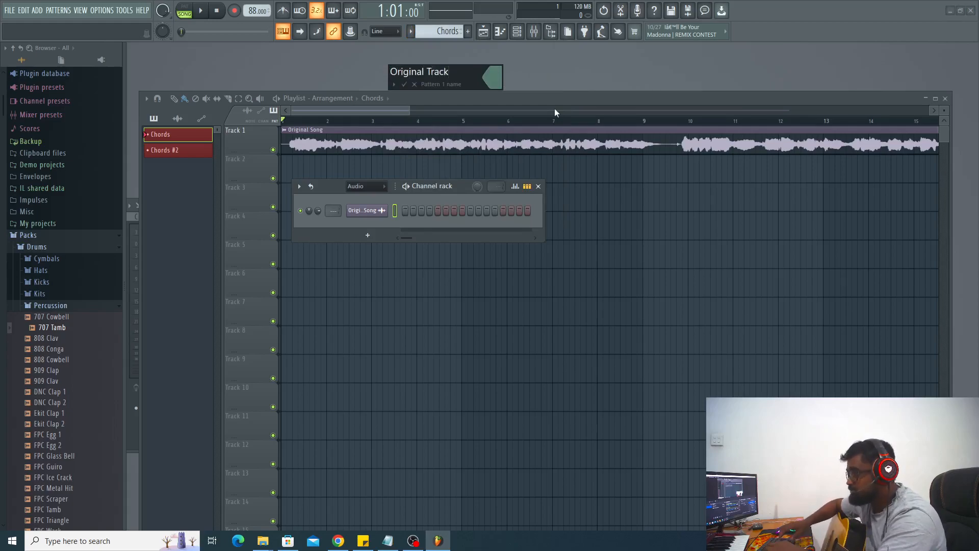
pyautogui.press('Return')
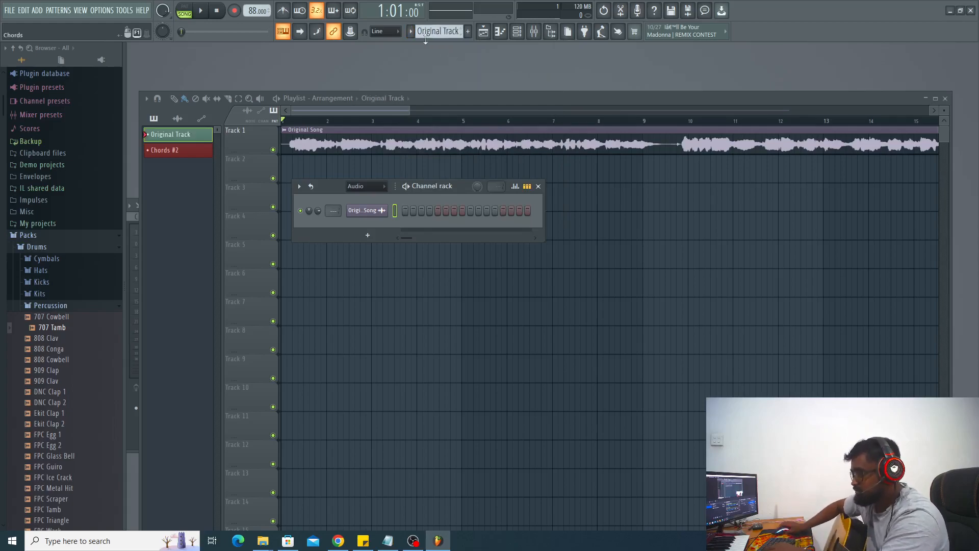
# Select the Chords #2 pattern and rename it to Chords
pyautogui.click(411, 31)
pyautogui.click(429, 55)
pyautogui.click(411, 31)
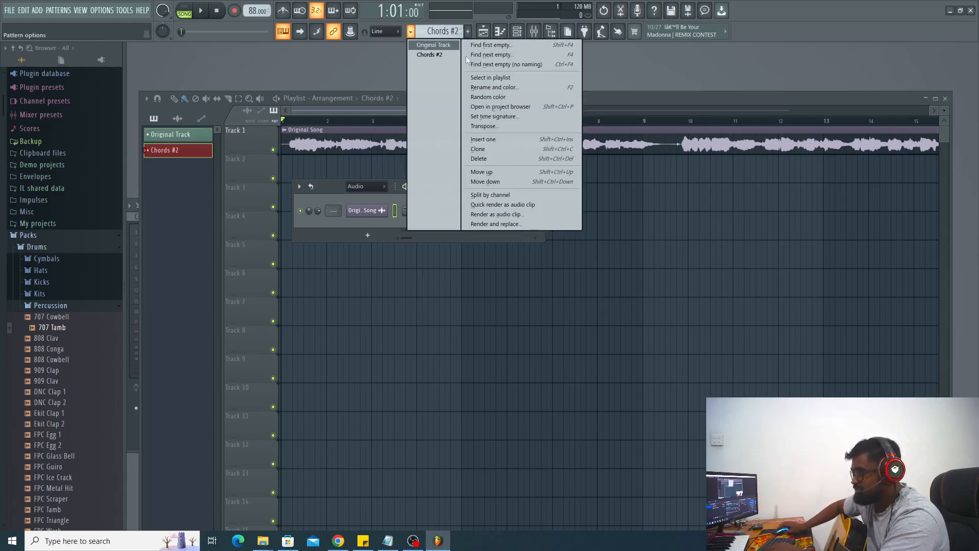
pyautogui.click(496, 88)
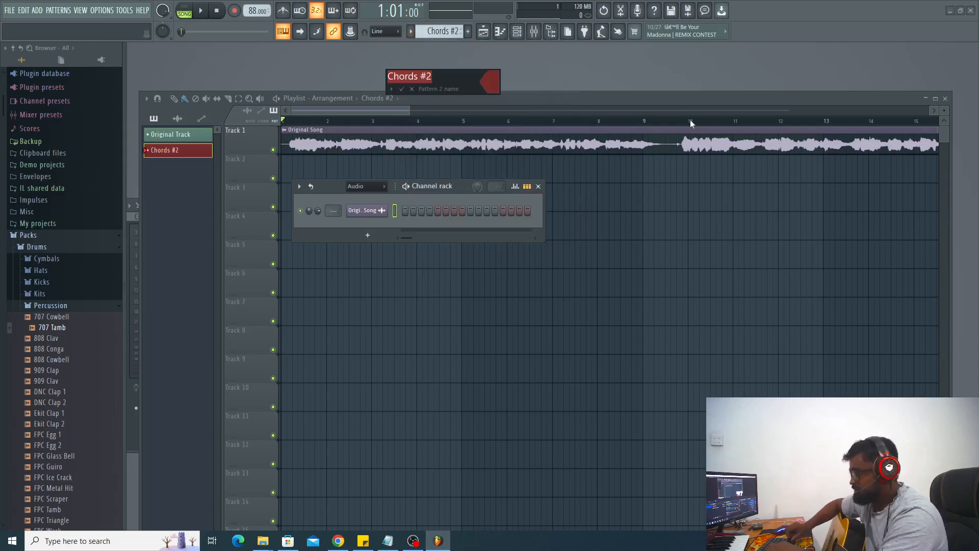
pyautogui.press('End')
pyautogui.press('BackSpace')
pyautogui.press('BackSpace')
pyautogui.press('BackSpace')
pyautogui.press('Return')
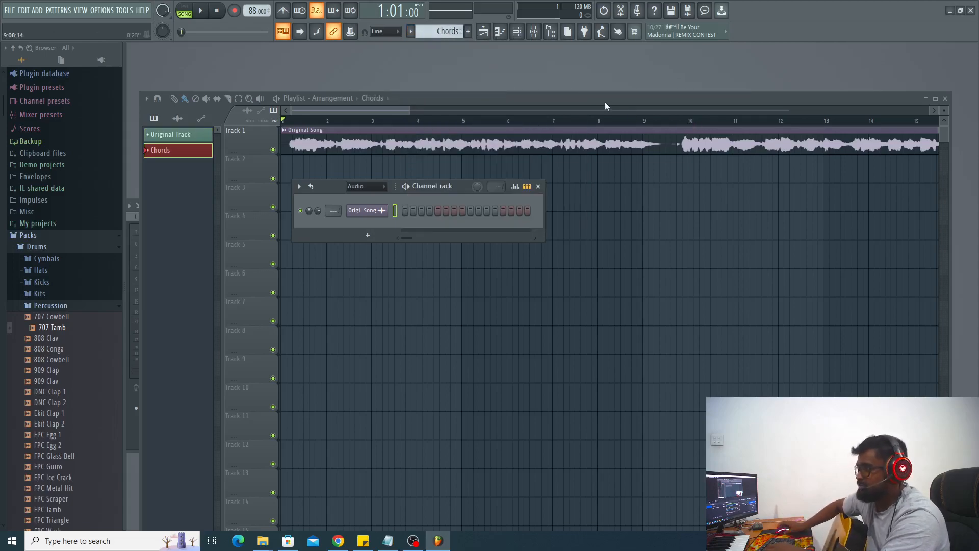
# Add an FL Keys channel to the Channel rack and move its plugin window aside
pyautogui.click(516, 32)
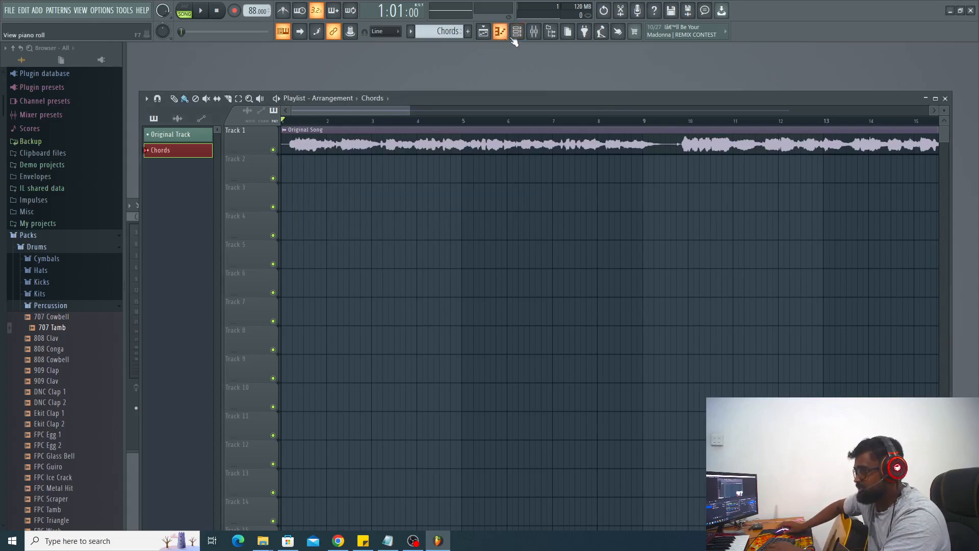
pyautogui.click(517, 31)
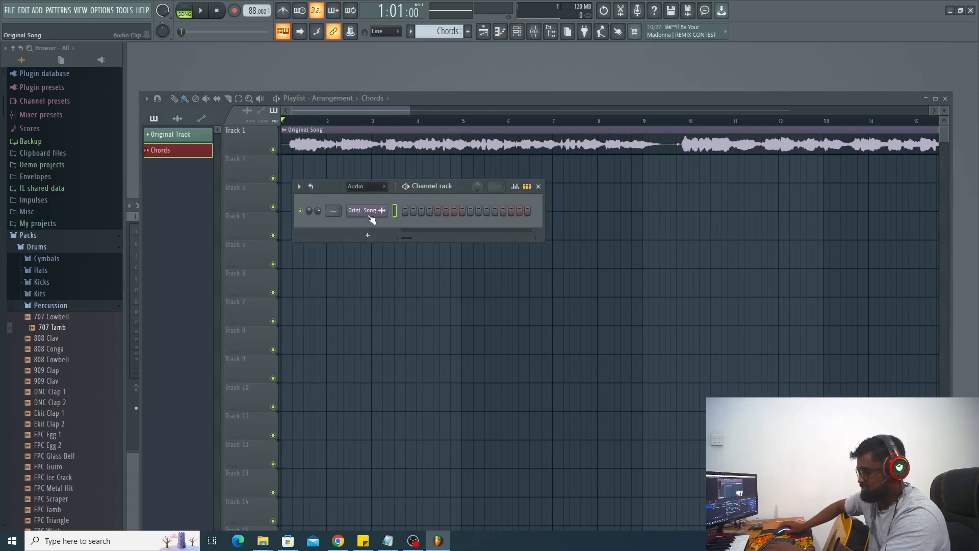
pyautogui.click(362, 234)
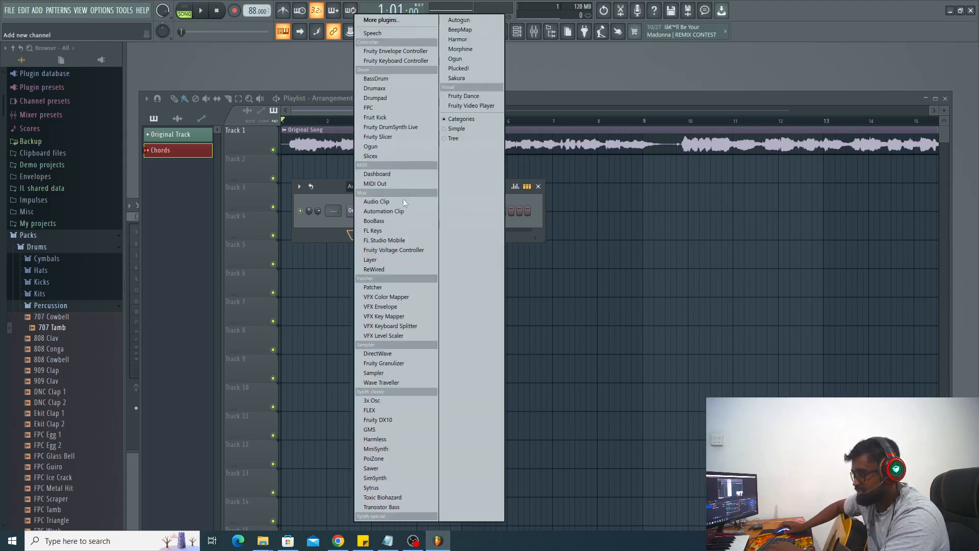
pyautogui.click(389, 232)
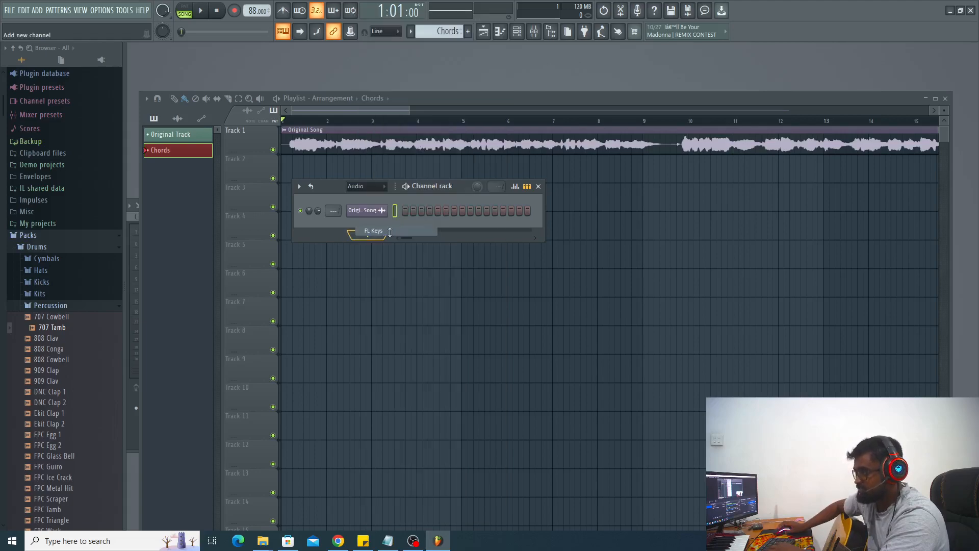
pyautogui.moveTo(375, 188); pyautogui.dragTo(638, 190)
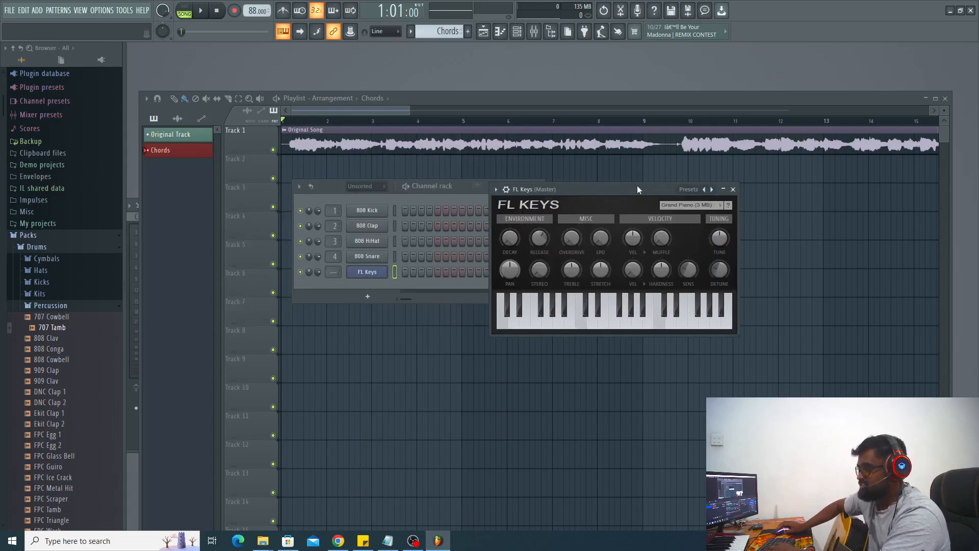
# Look at the Audio and Unsorted channel groups in the Channel rack, and place the rack beside the FL Keys window
pyautogui.click(381, 186)
pyautogui.click(381, 184)
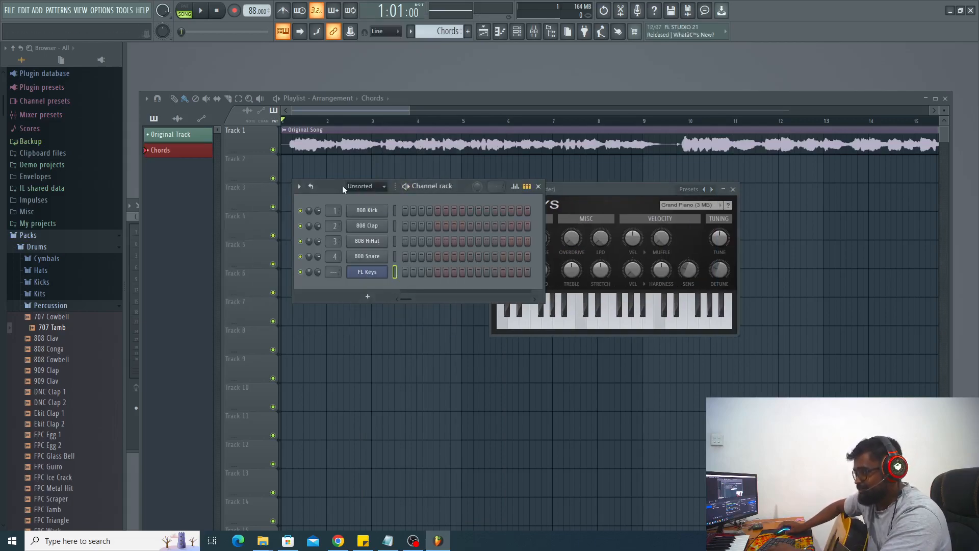
pyautogui.click(379, 188)
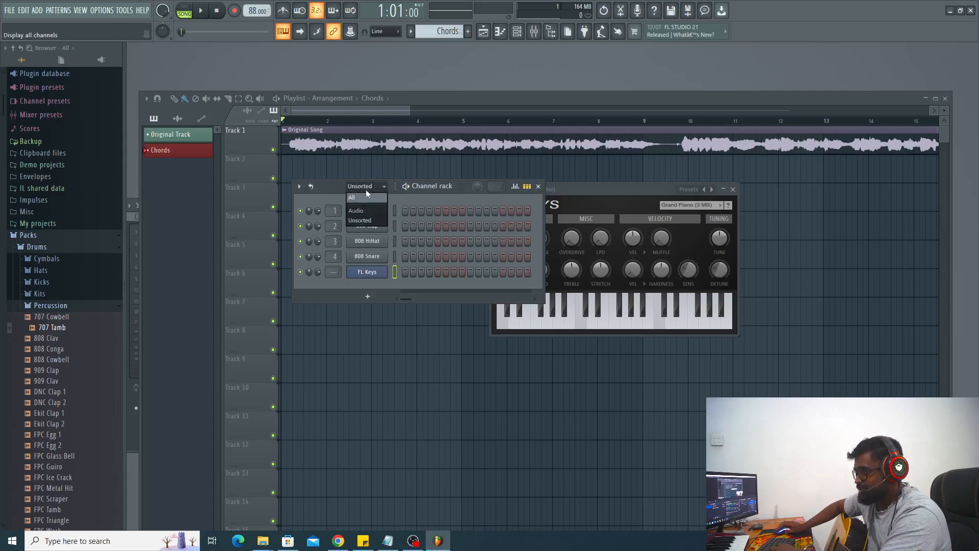
pyautogui.click(362, 208)
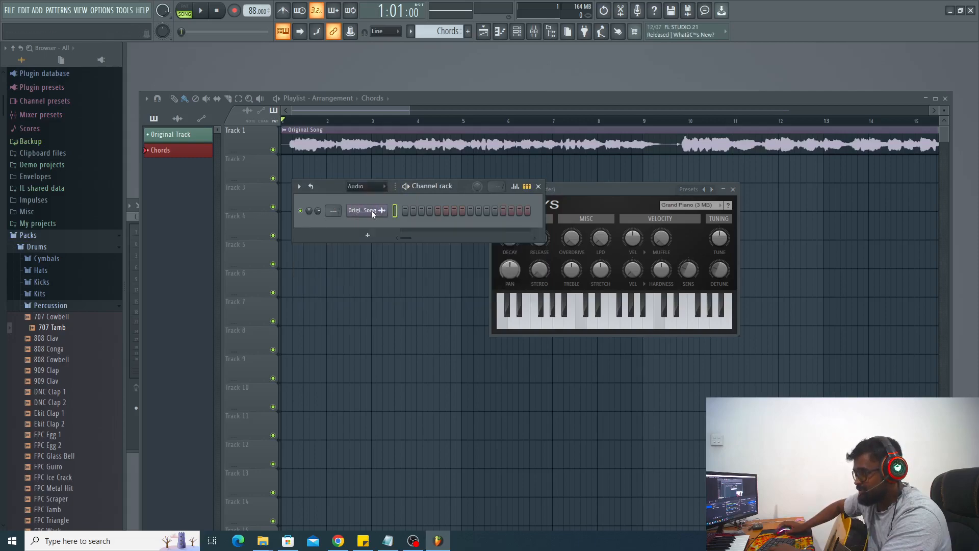
pyautogui.click(368, 186)
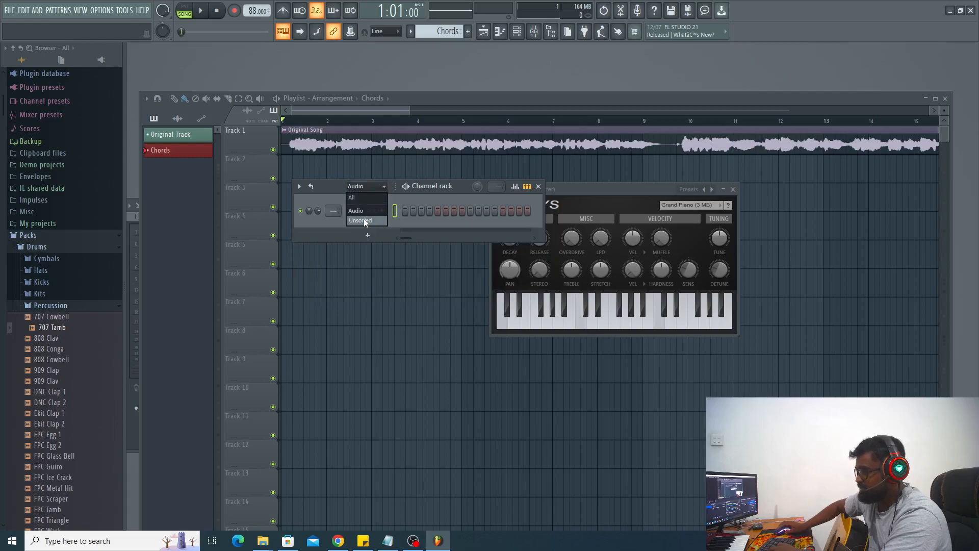
pyautogui.click(363, 218)
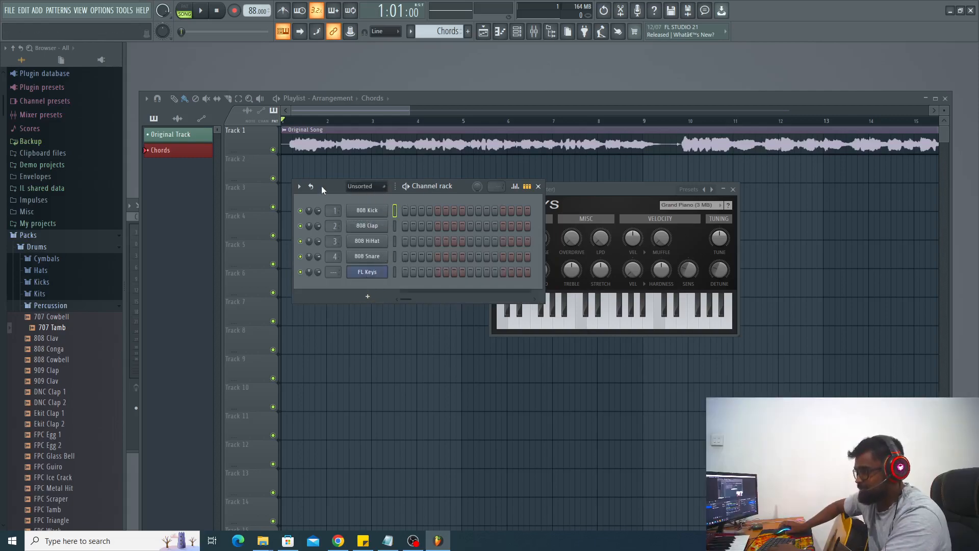
pyautogui.moveTo(324, 188); pyautogui.dragTo(295, 182)
pyautogui.moveTo(615, 185); pyautogui.dragTo(641, 175)
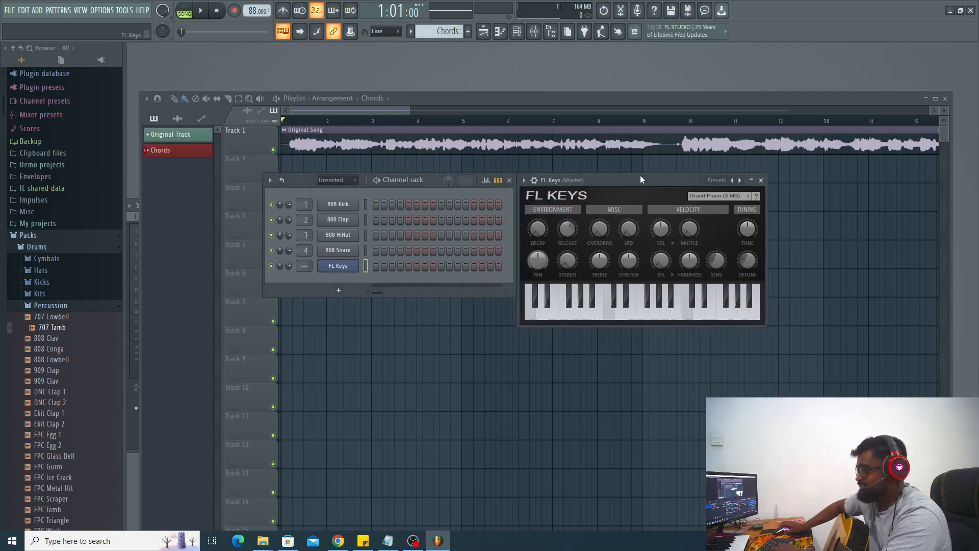
# Route the FL Keys channel to mixer track 21, and show the mixer together with the Channel rack
pyautogui.scroll(3, 307, 266)
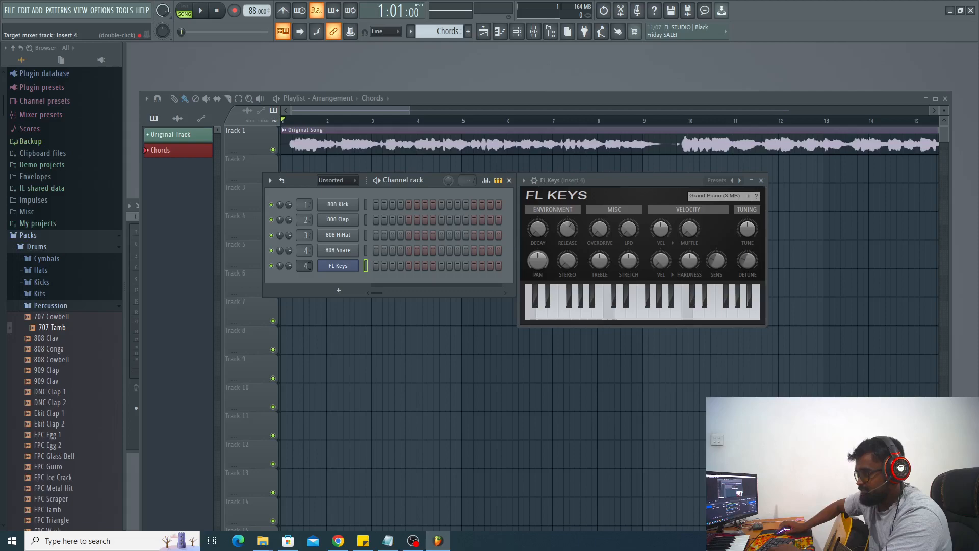
pyautogui.scroll(-1, 306, 265)
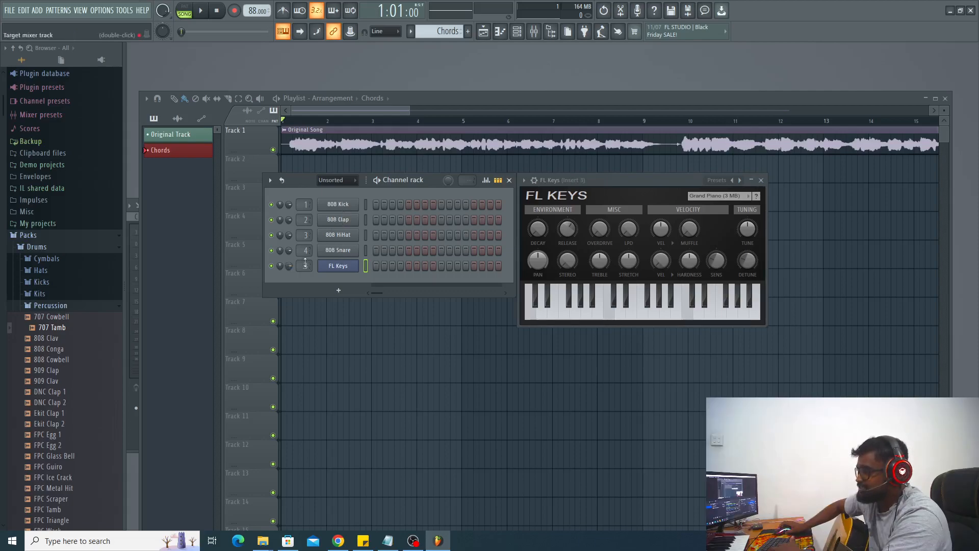
pyautogui.scroll(11, 305, 263)
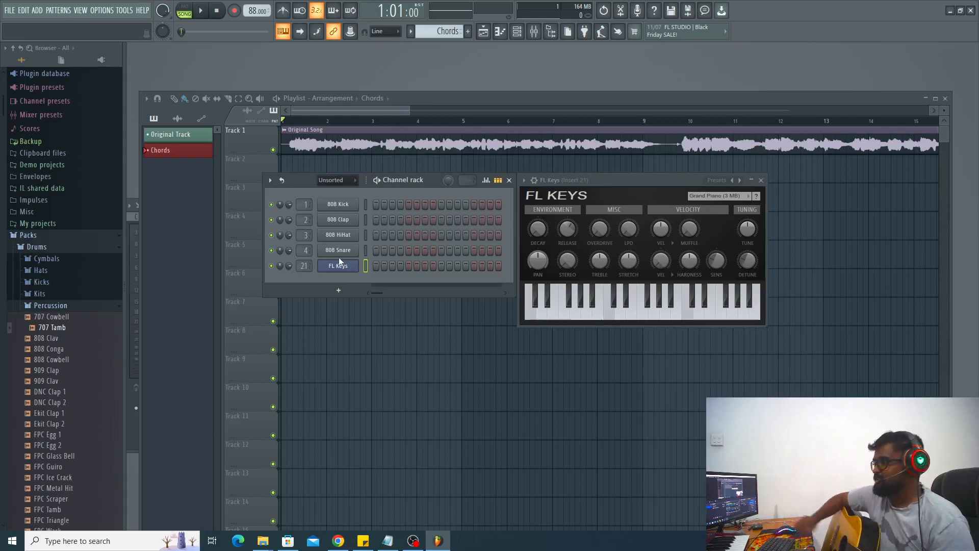
pyautogui.click(534, 32)
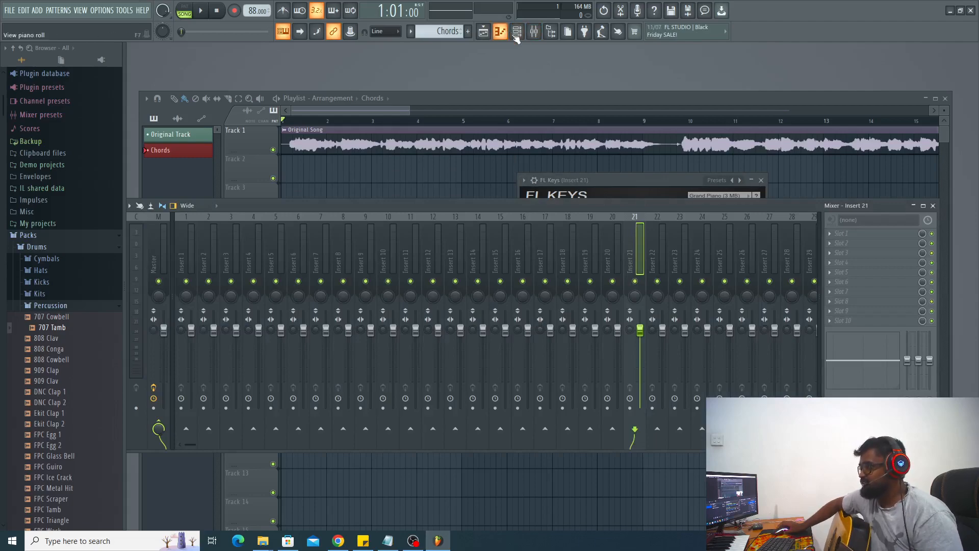
pyautogui.click(516, 32)
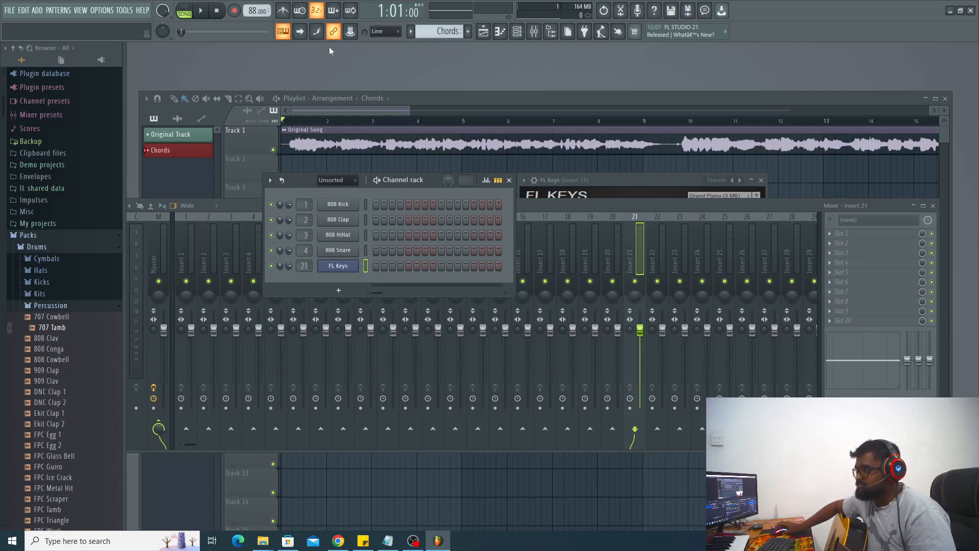
# Stamp a G major chord (G5, B5, D6) at bar 1 of the FL Keys piano roll and stretch it to one bar
pyautogui.rightClick(343, 265)
pyautogui.click(388, 267)
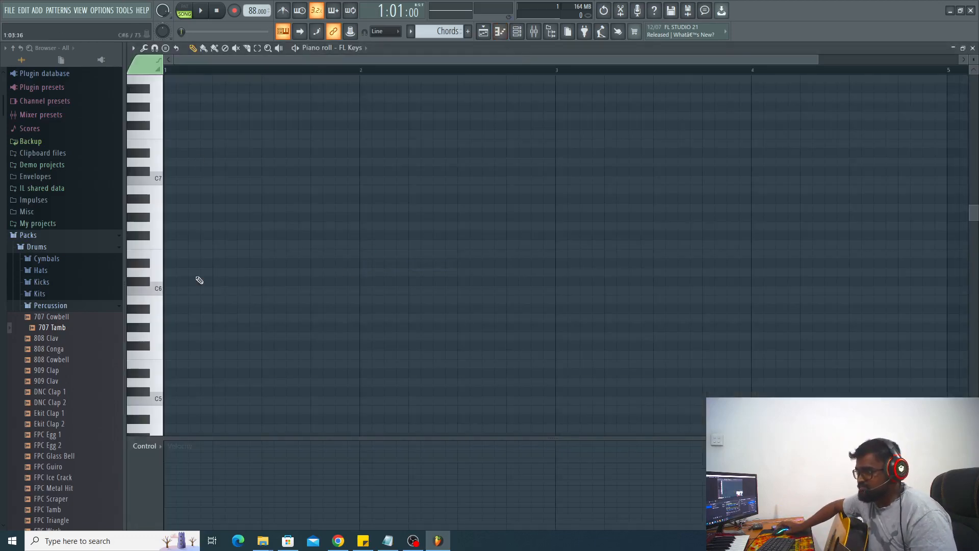
pyautogui.click(166, 48)
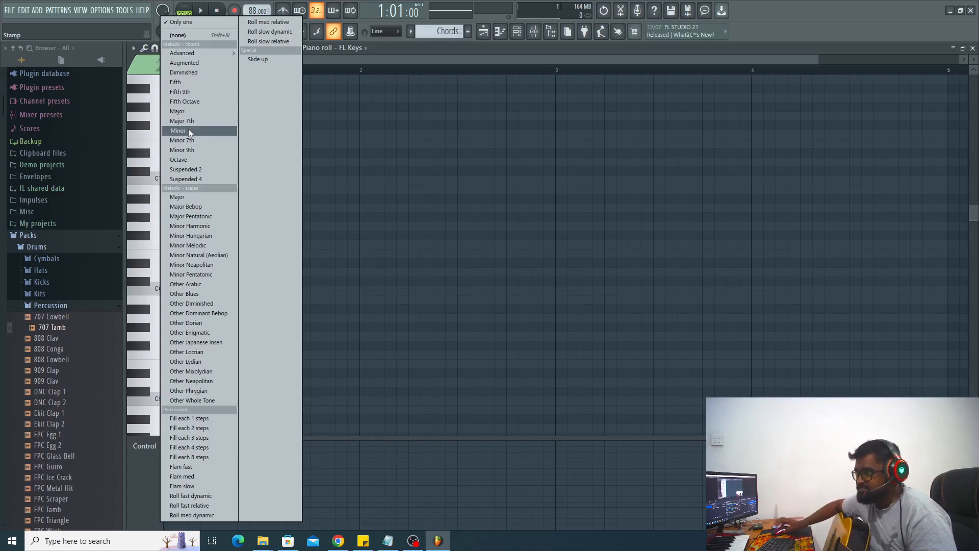
pyautogui.click(190, 112)
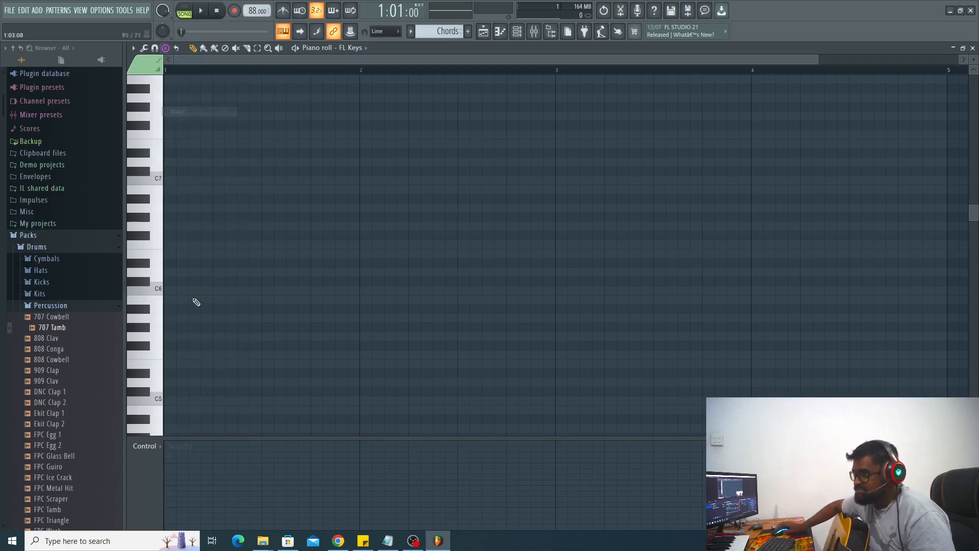
pyautogui.click(187, 391)
pyautogui.hotkey('shift', 'Up')
pyautogui.hotkey('shift', 'Up')
pyautogui.hotkey('shift', 'Up')
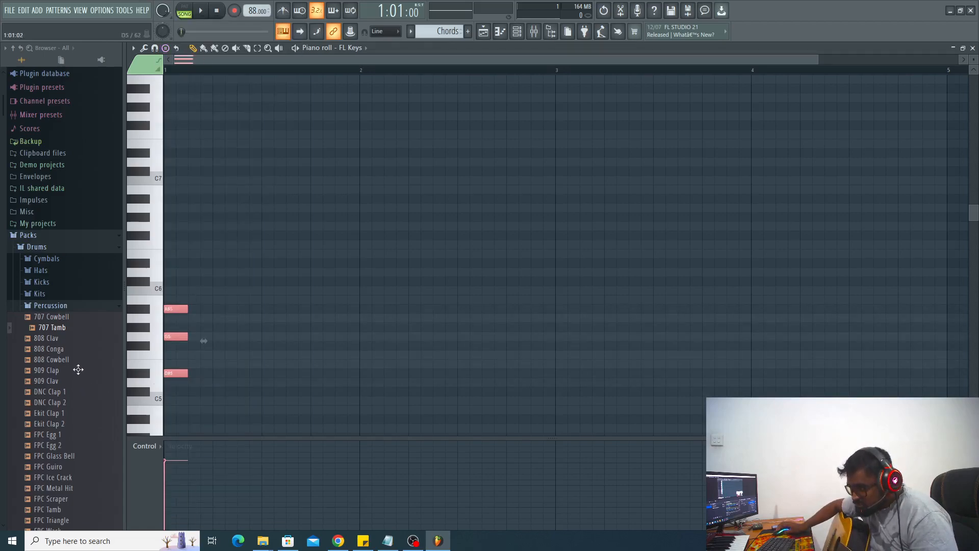
pyautogui.hotkey('shift', 'Up')
pyautogui.hotkey('shift', 'Up')
pyautogui.hotkey('shift', 'Up')
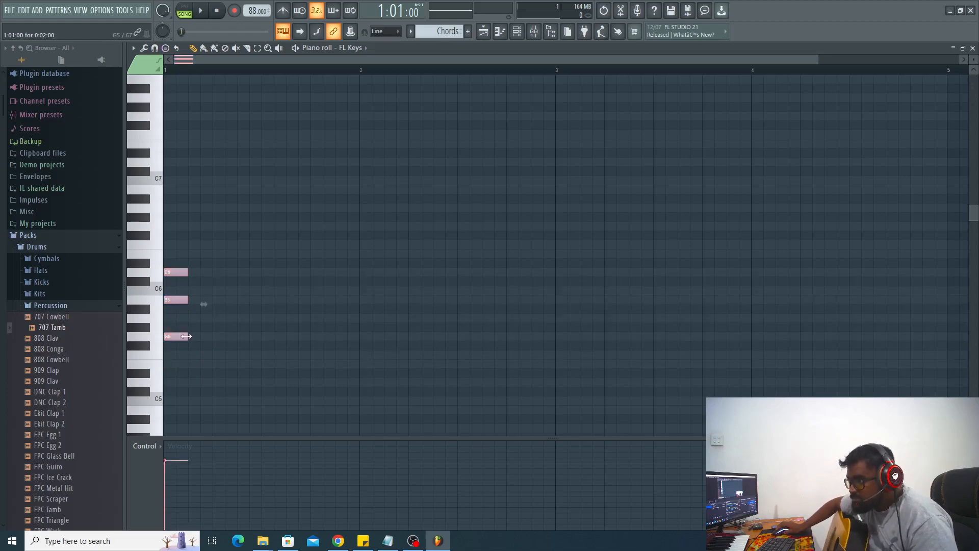
pyautogui.moveTo(187, 336); pyautogui.dragTo(352, 337)
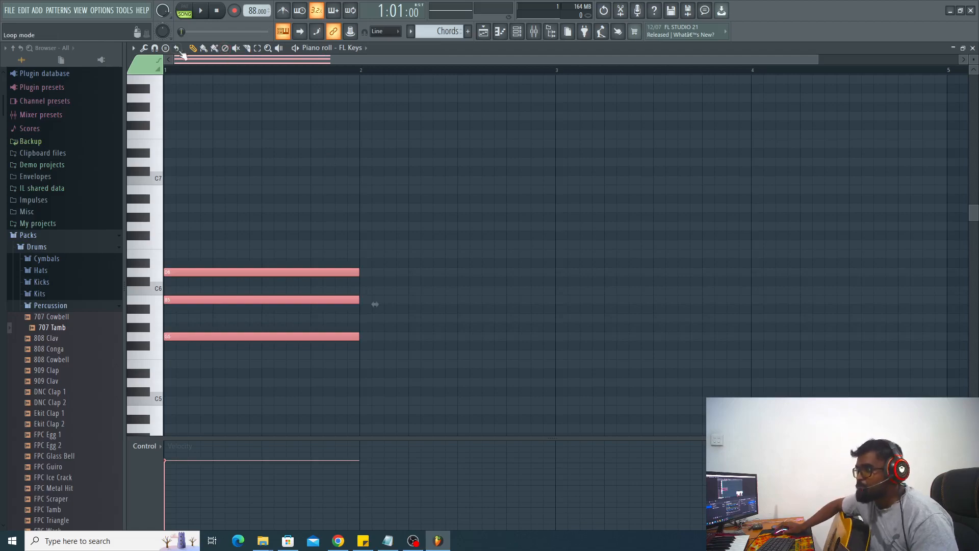
# Stamp a one-bar A minor chord (A5, C6, E6) at bar 2 of the FL Keys piano roll
pyautogui.click(165, 48)
pyautogui.moveTo(166, 53)
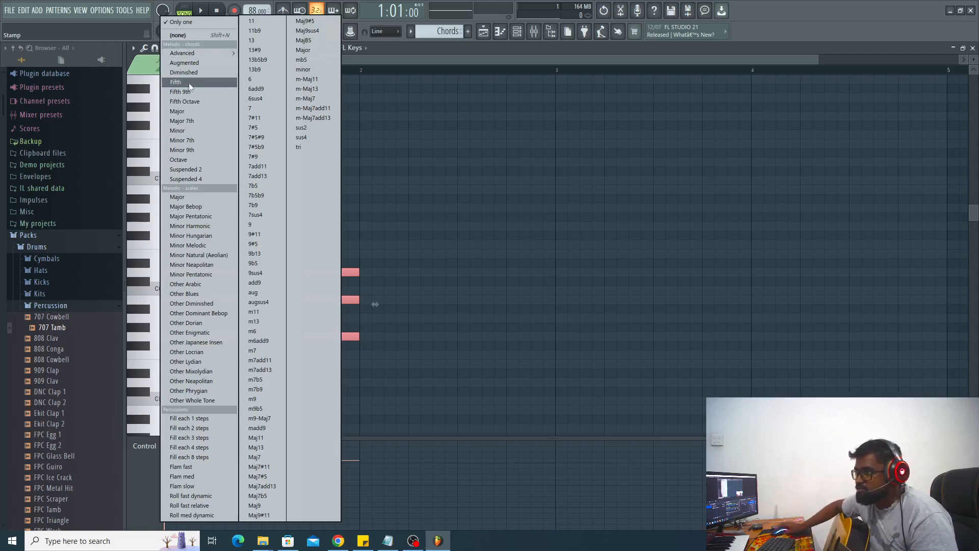
pyautogui.click(192, 111)
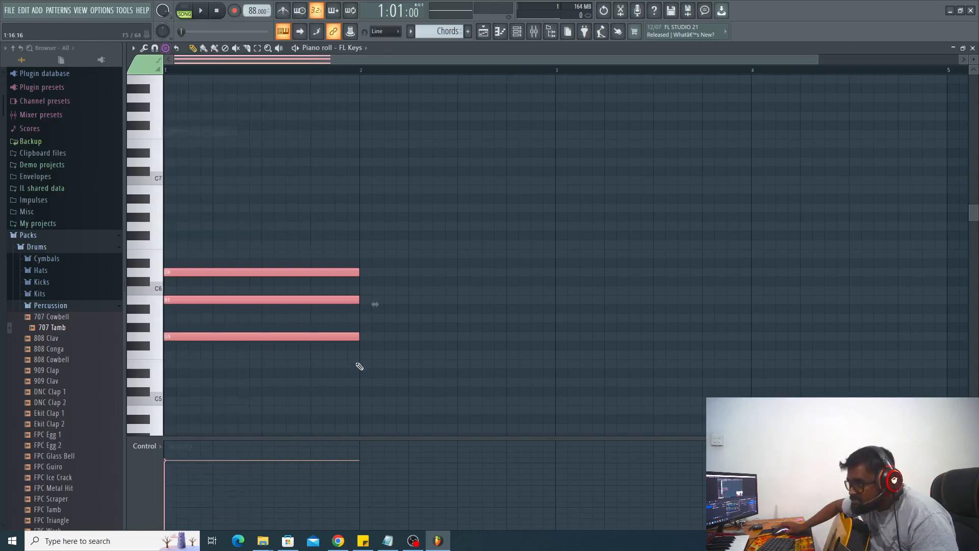
pyautogui.moveTo(362, 364); pyautogui.dragTo(389, 319)
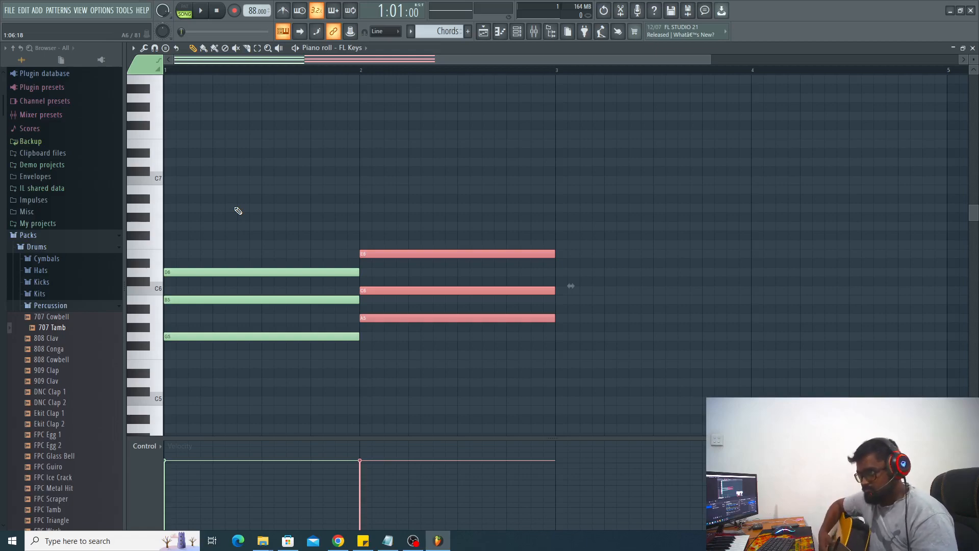
# Stamp a one-bar C major chord (C5, E5, G5) at bar 3 of the FL Keys piano roll
pyautogui.click(166, 47)
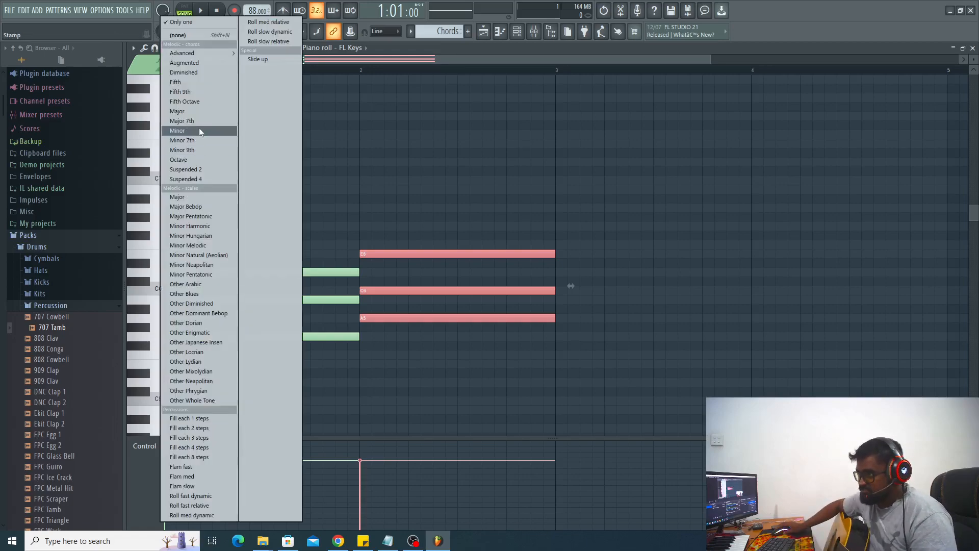
pyautogui.click(197, 112)
pyautogui.moveTo(583, 309); pyautogui.dragTo(582, 408)
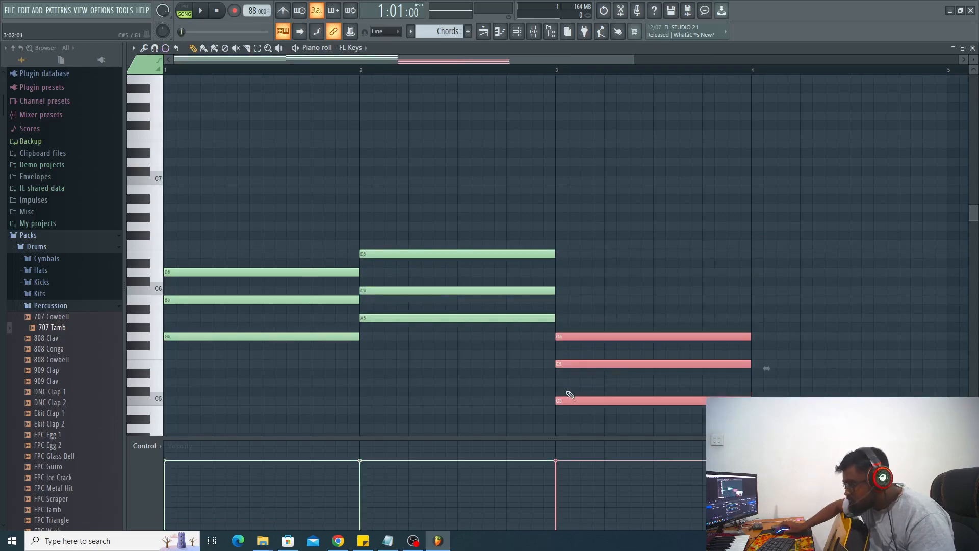
# Stamp a one-bar D major chord (D5, F#5, A5) at bar 4 of the FL Keys piano roll
pyautogui.click(165, 48)
pyautogui.click(188, 114)
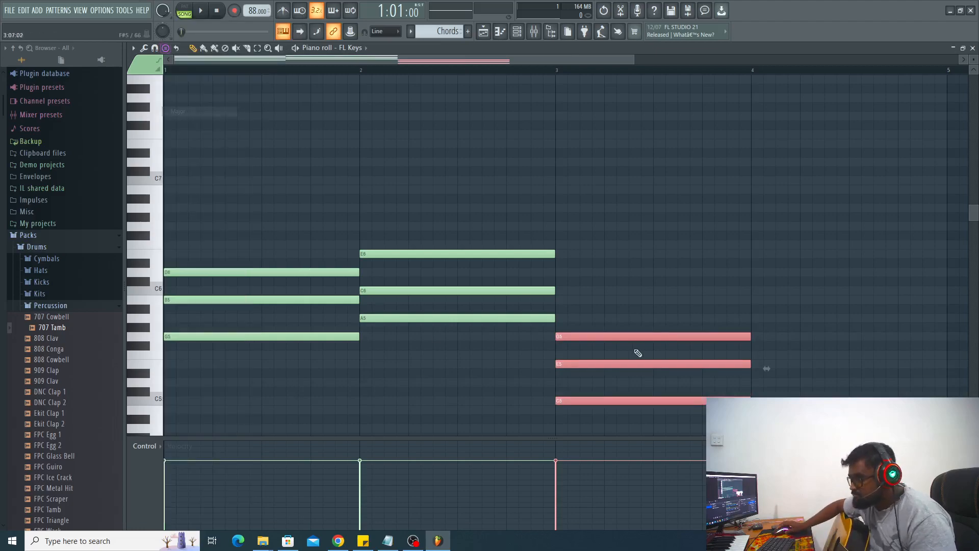
pyautogui.click(770, 356)
pyautogui.moveTo(787, 356); pyautogui.dragTo(774, 390)
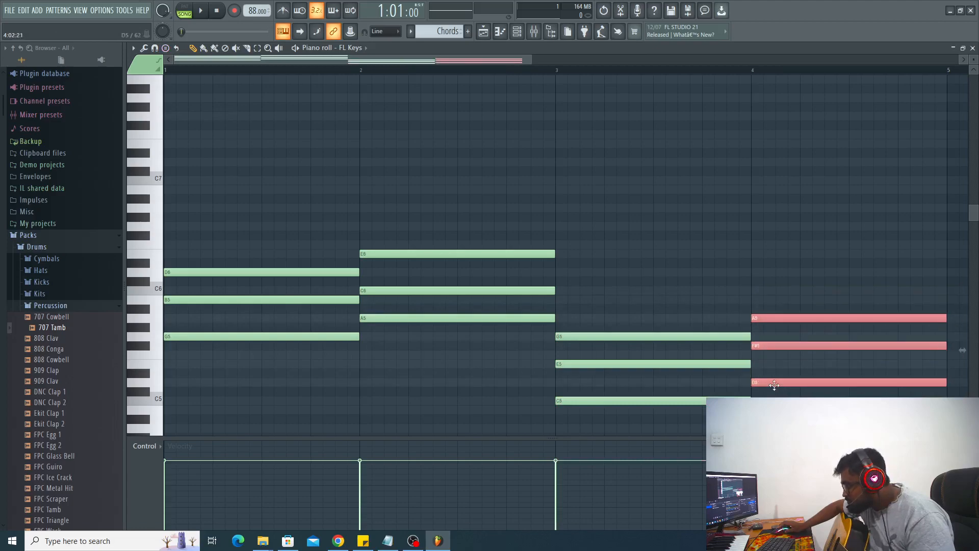
# Briefly play the song, show the Playlist and Channel rack, and switch playback to pattern mode
pyautogui.click(208, 14)
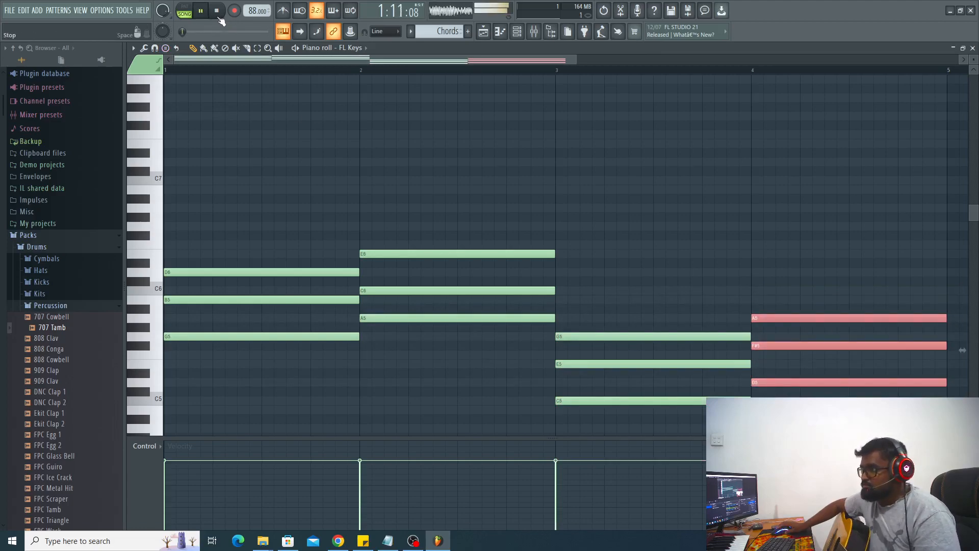
pyautogui.click(217, 15)
pyautogui.press('F5')
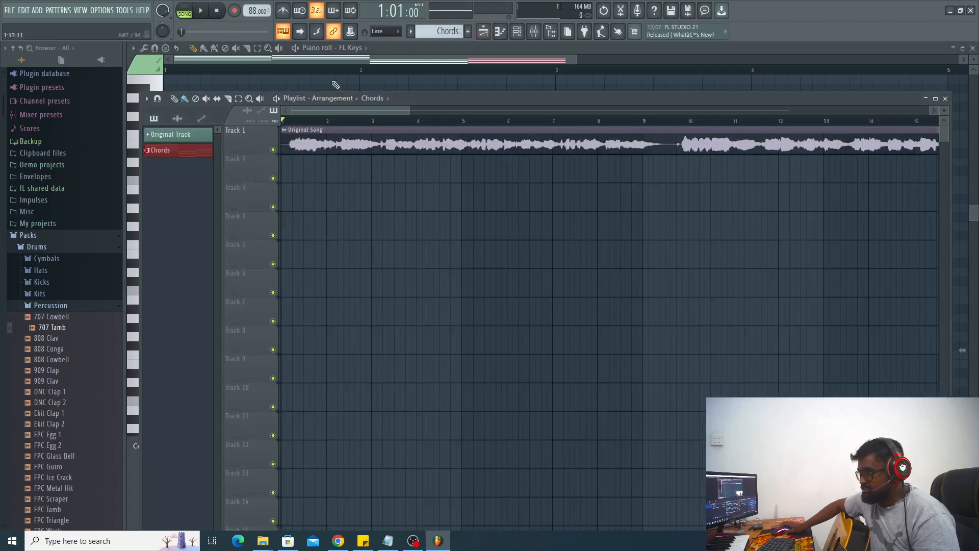
pyautogui.click(184, 10)
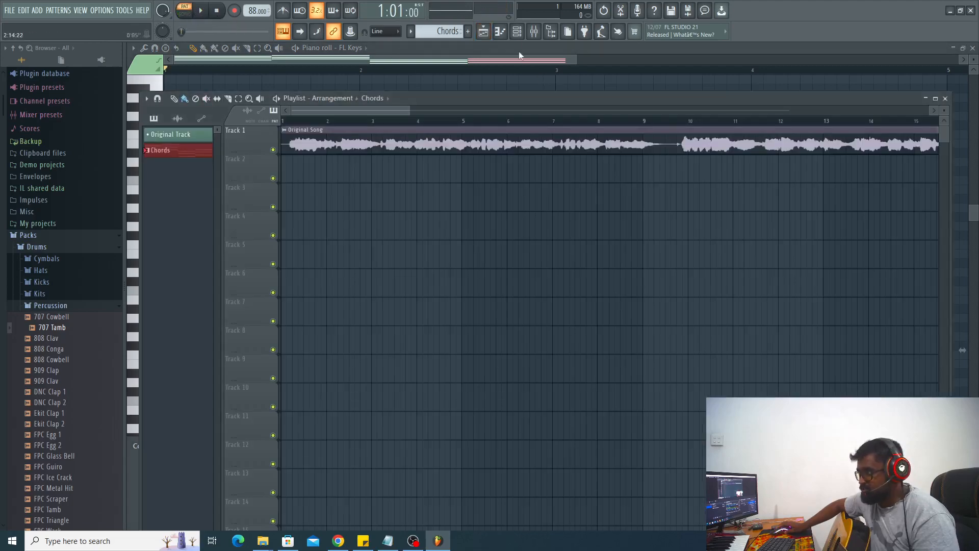
pyautogui.click(520, 32)
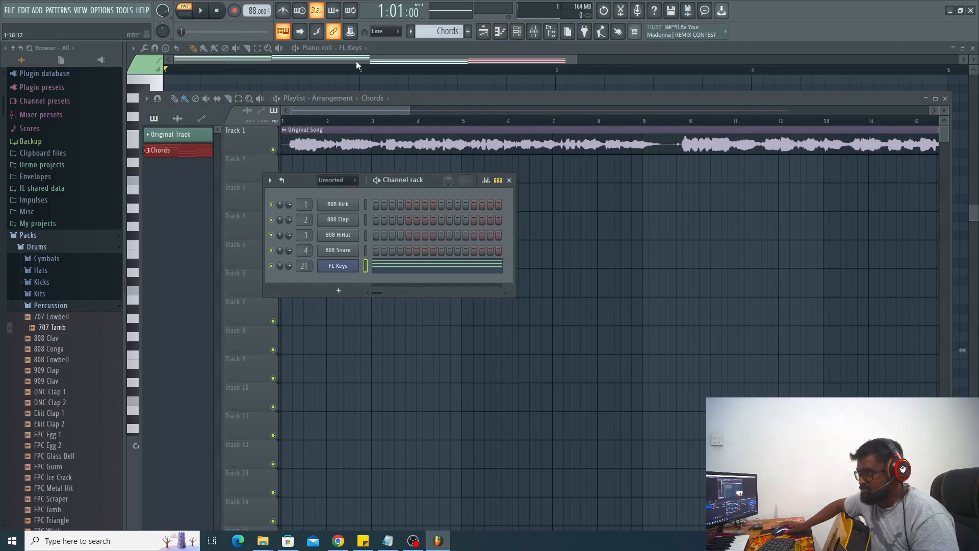
# Listen to the Chords pattern, turn on the metronome, and stop playback
pyautogui.click(191, 11)
pyautogui.click(189, 11)
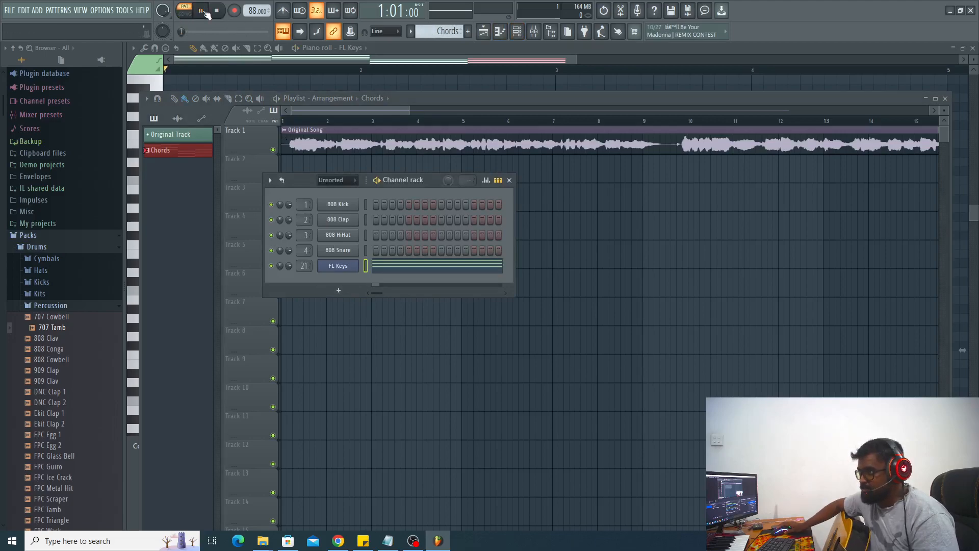
pyautogui.click(202, 11)
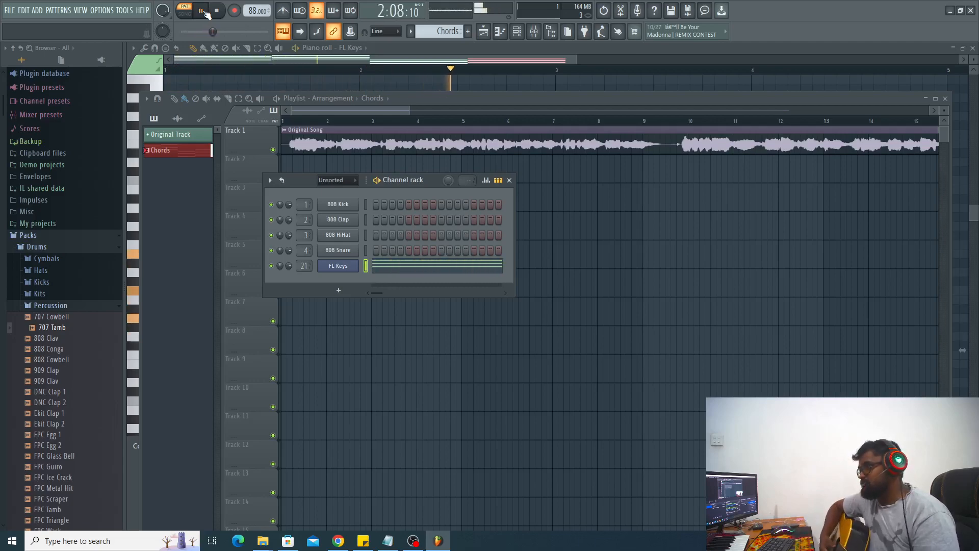
pyautogui.click(284, 11)
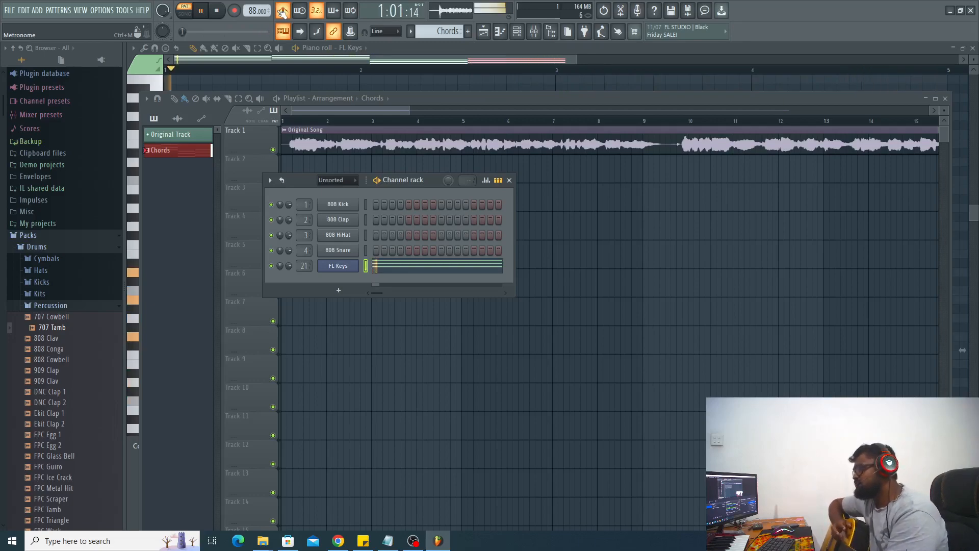
pyautogui.press('space')
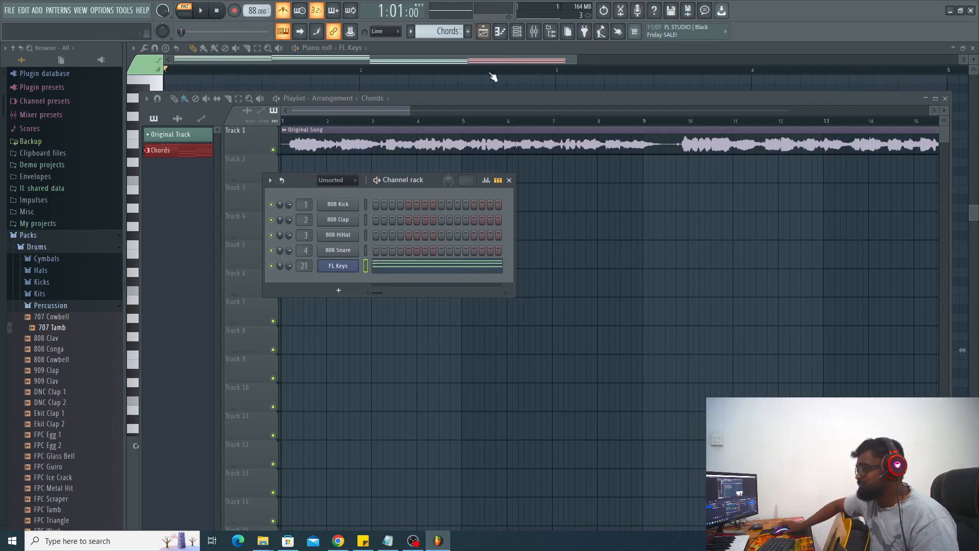
# Close the FL Keys piano roll, view the FL Keys instrument briefly, and hide the Channel rack so only the Playlist remains
pyautogui.click(518, 37)
pyautogui.click(518, 38)
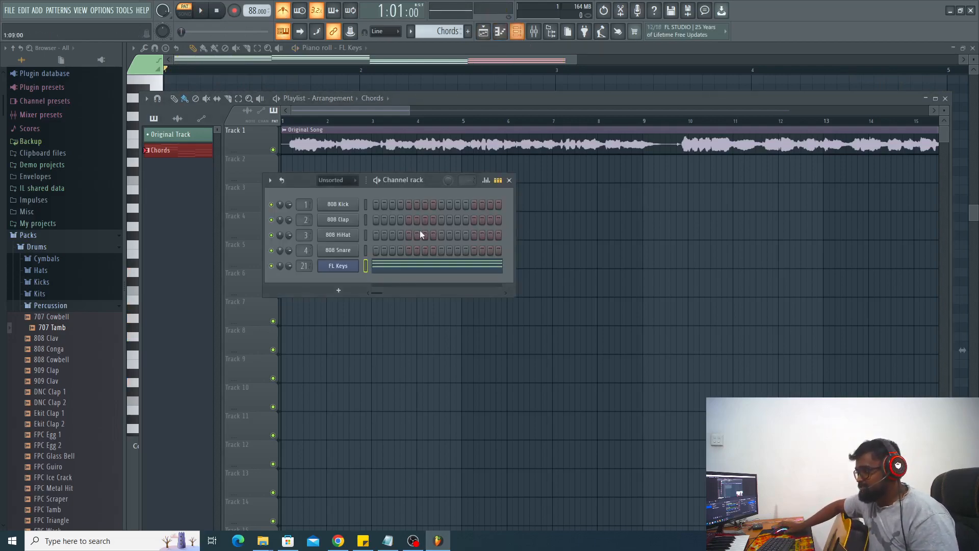
pyautogui.rightClick(345, 269)
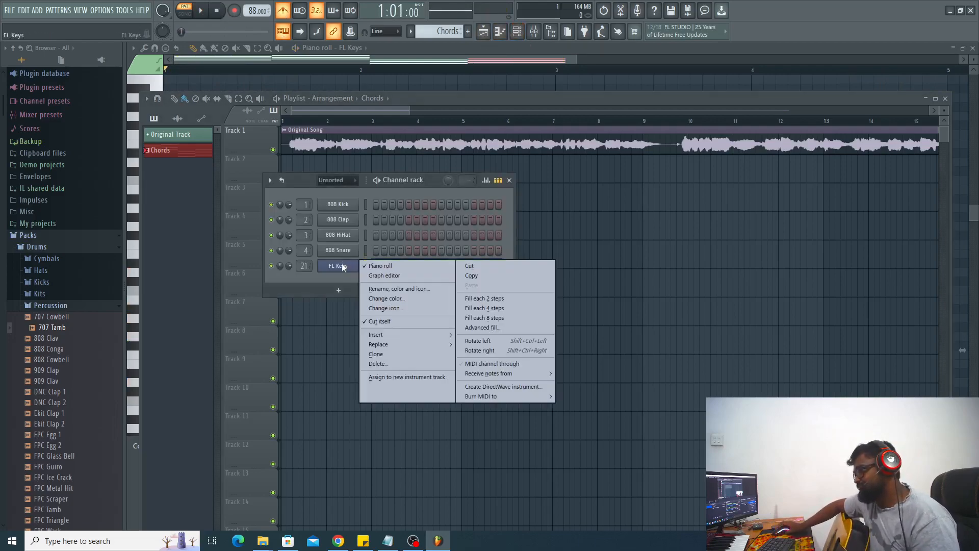
pyautogui.click(412, 270)
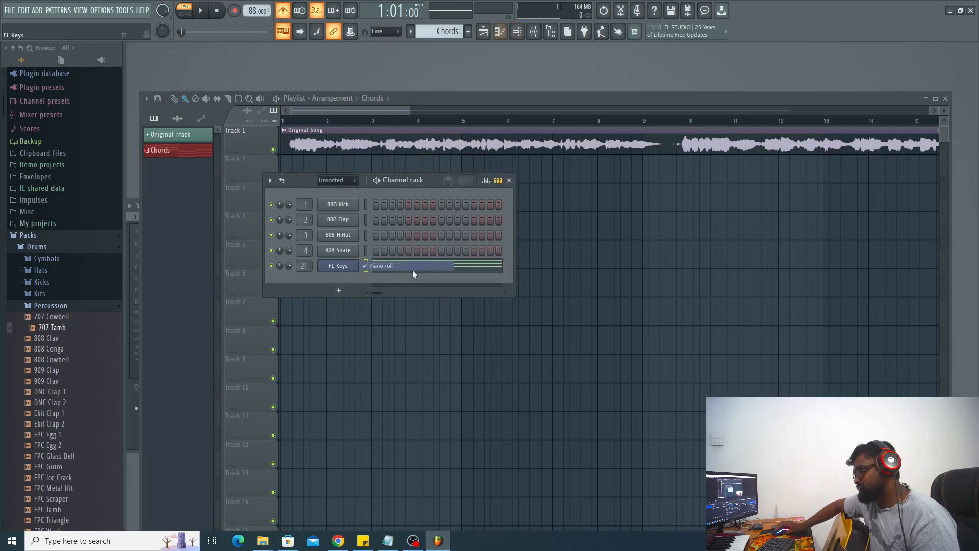
pyautogui.click(347, 271)
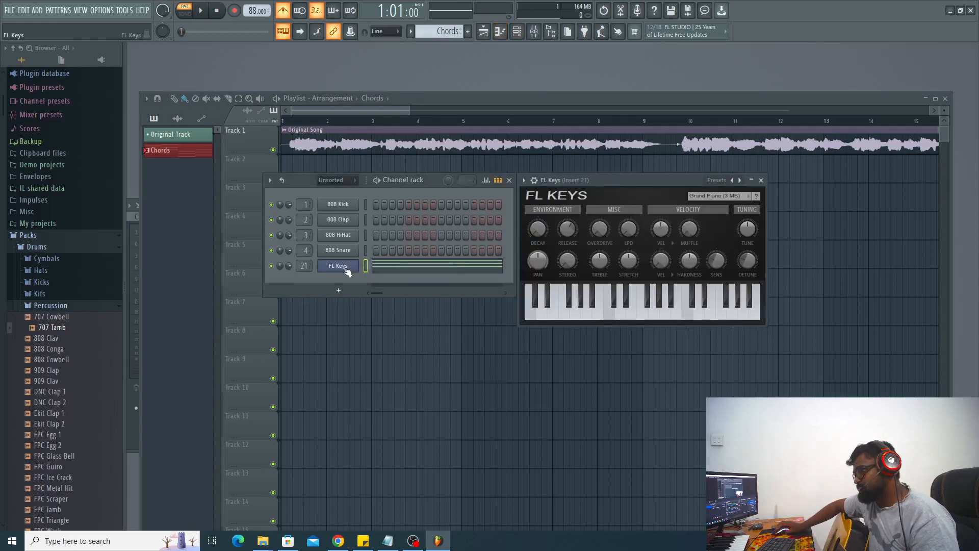
pyautogui.click(760, 180)
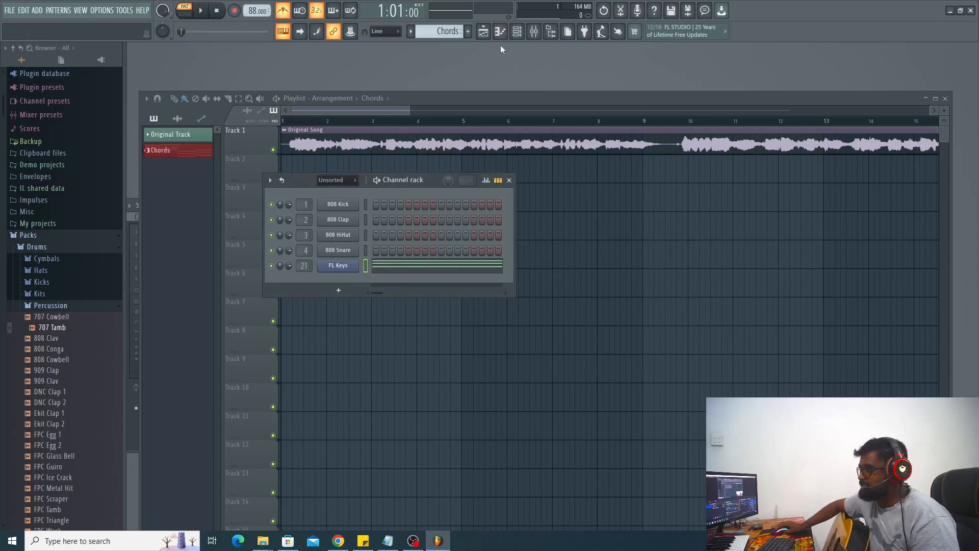
pyautogui.press('F6')
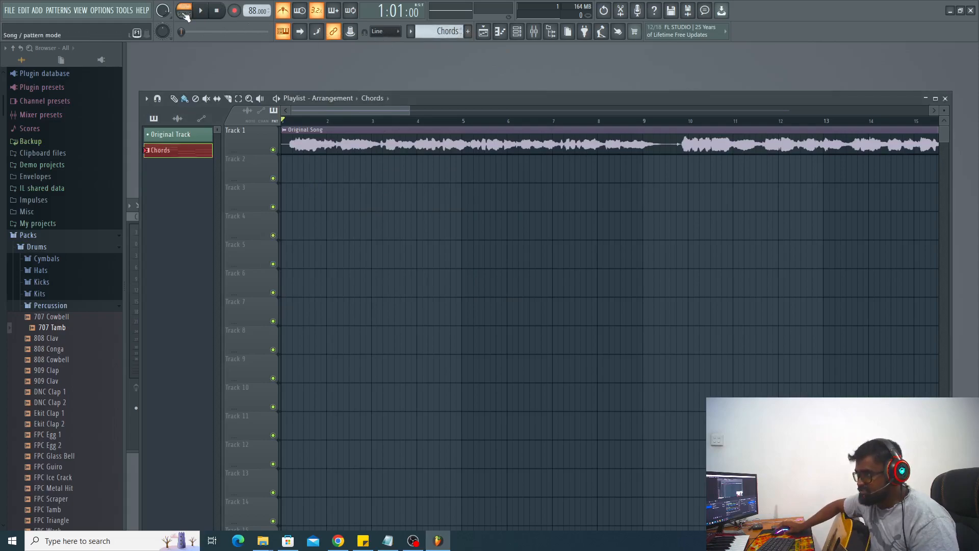
# Switch to song mode and place two consecutive Chords clips on Playlist Track 2, starting at bar 1
pyautogui.moveTo(289, 194); pyautogui.dragTo(486, 195)
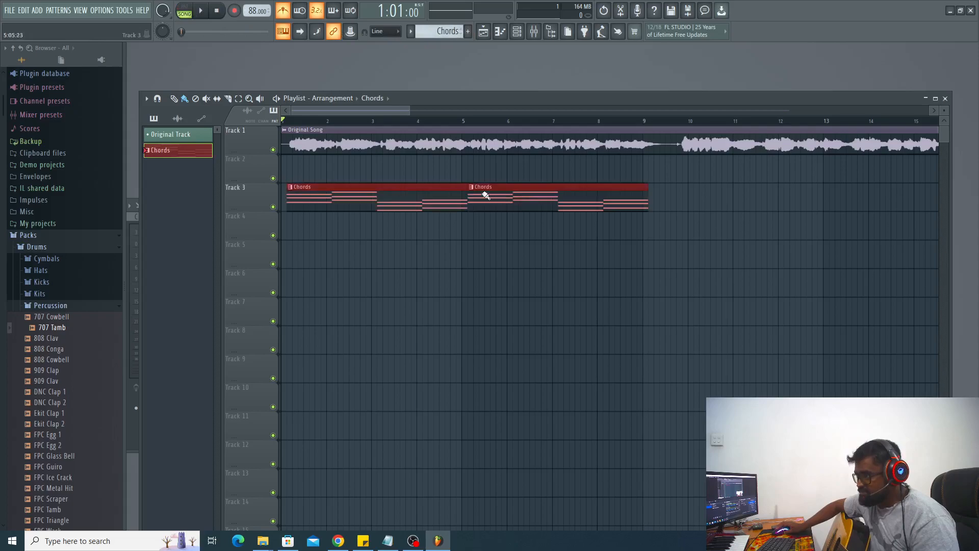
pyautogui.moveTo(340, 171); pyautogui.dragTo(333, 161)
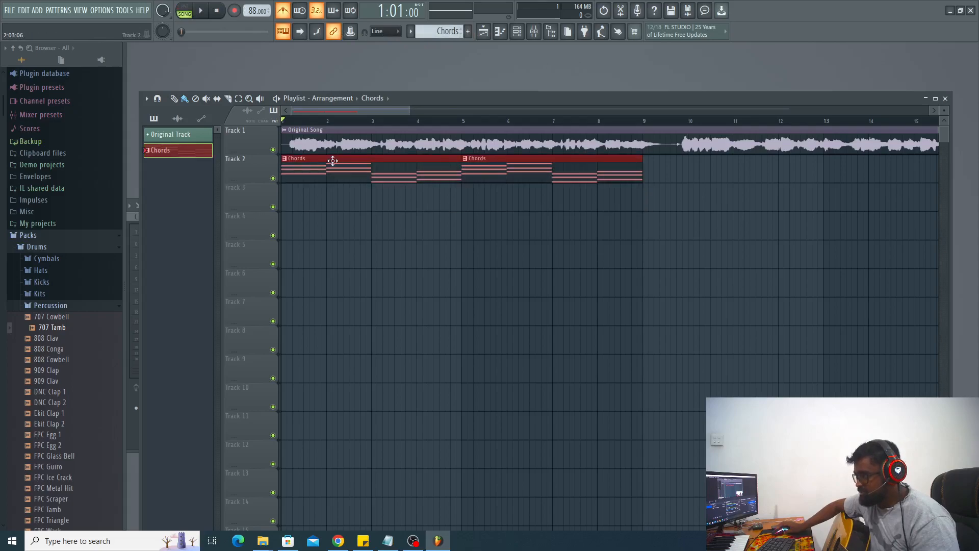
# Mute Track 1 with the original song and listen to the chord clips in the arrangement
pyautogui.click(273, 150)
pyautogui.click(198, 9)
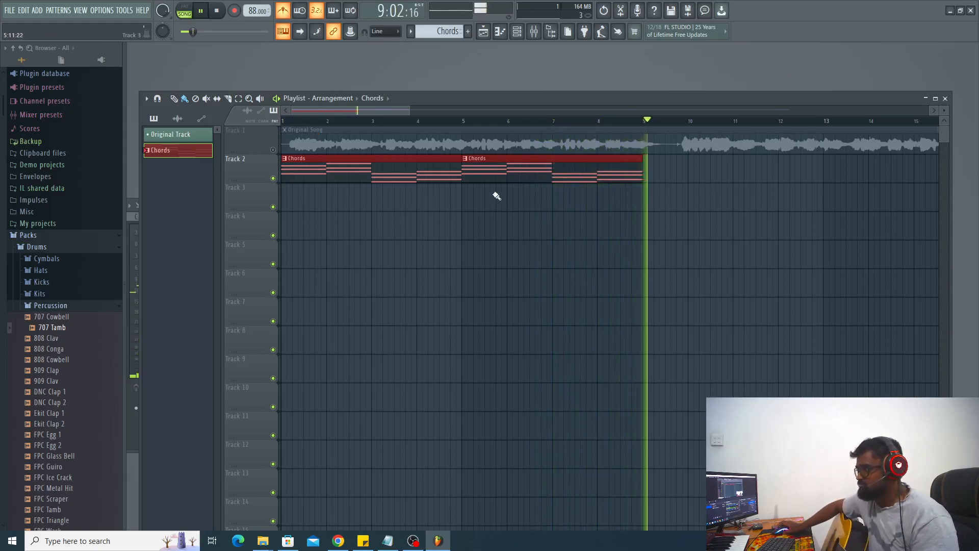
pyautogui.press('space')
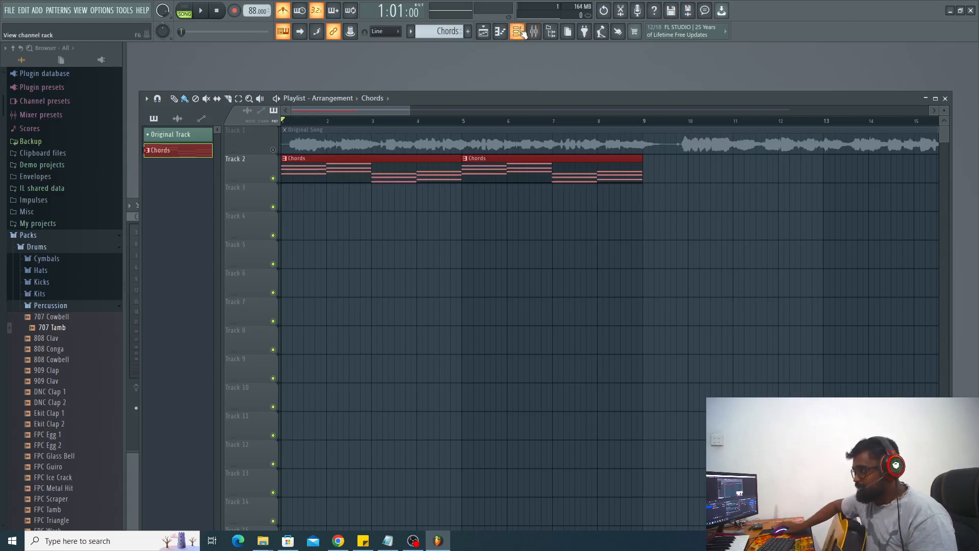
# Create a new pattern named Beat and add 808 Kick hits on steps 1 and 5 in the Channel rack
pyautogui.click(521, 33)
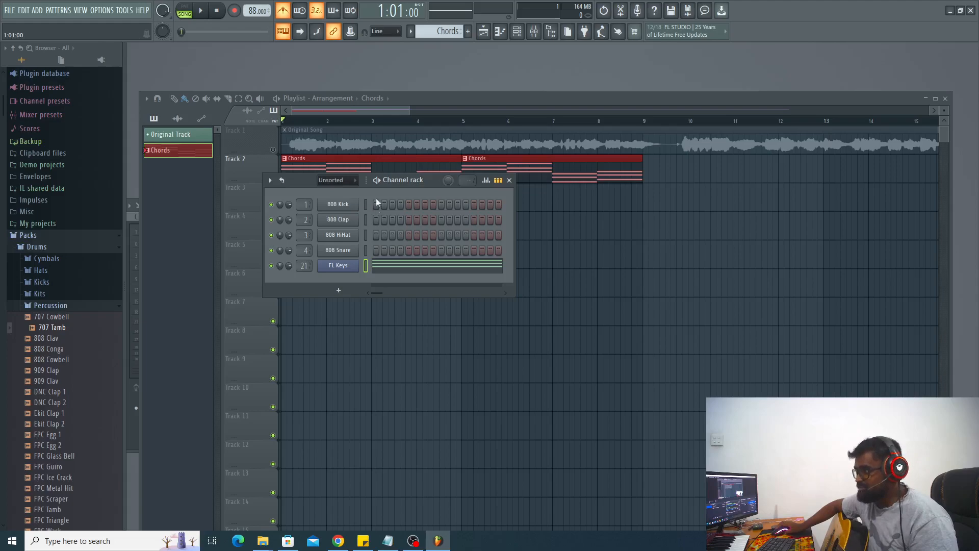
pyautogui.click(467, 32)
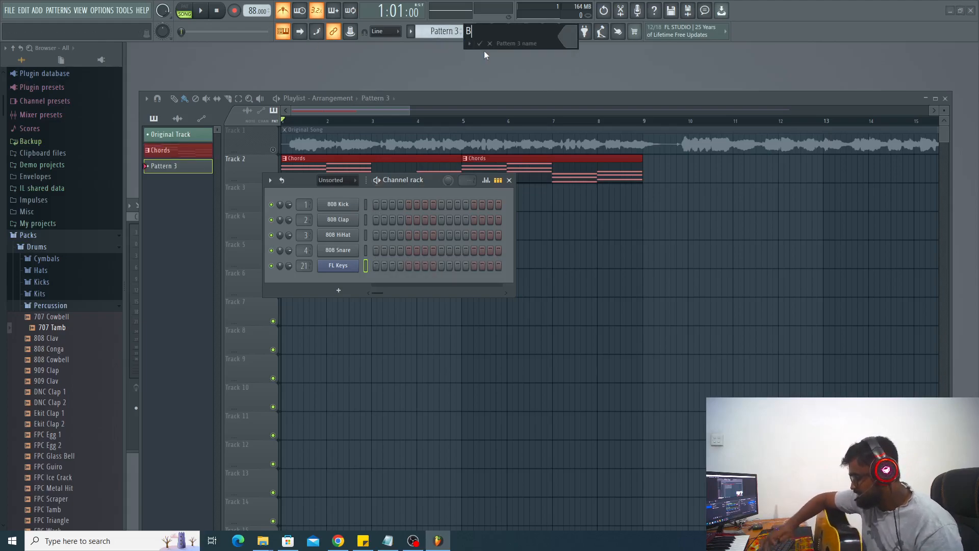
pyautogui.write('Beat')
pyautogui.press('Return')
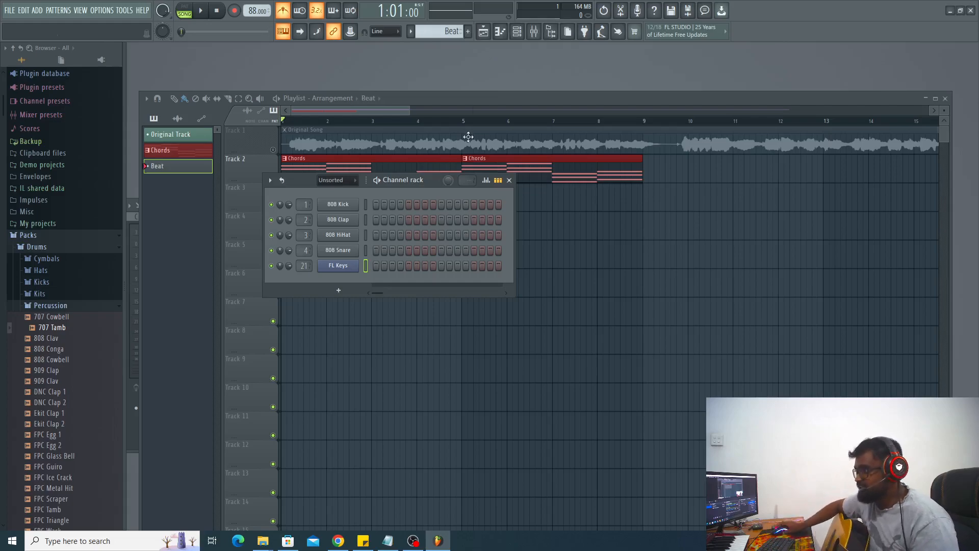
pyautogui.click(376, 204)
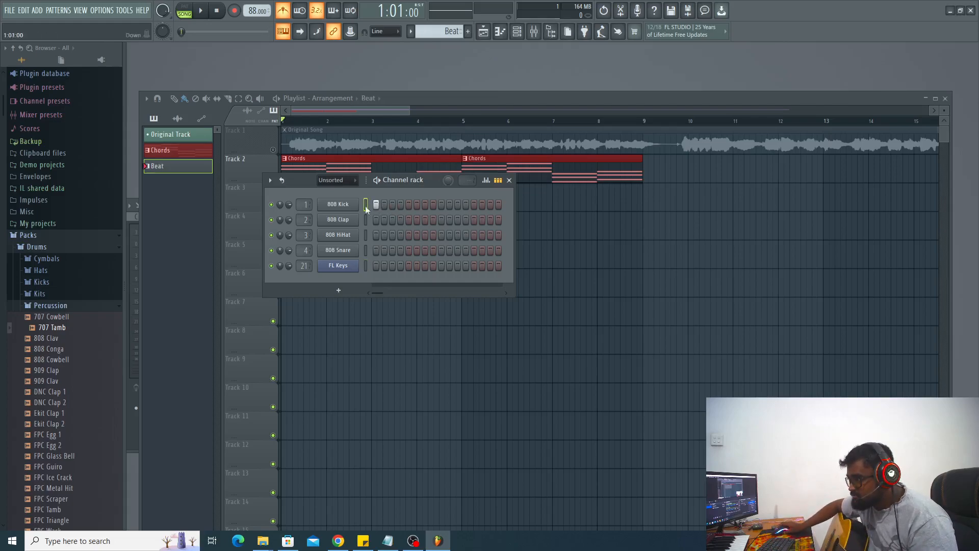
pyautogui.click(408, 204)
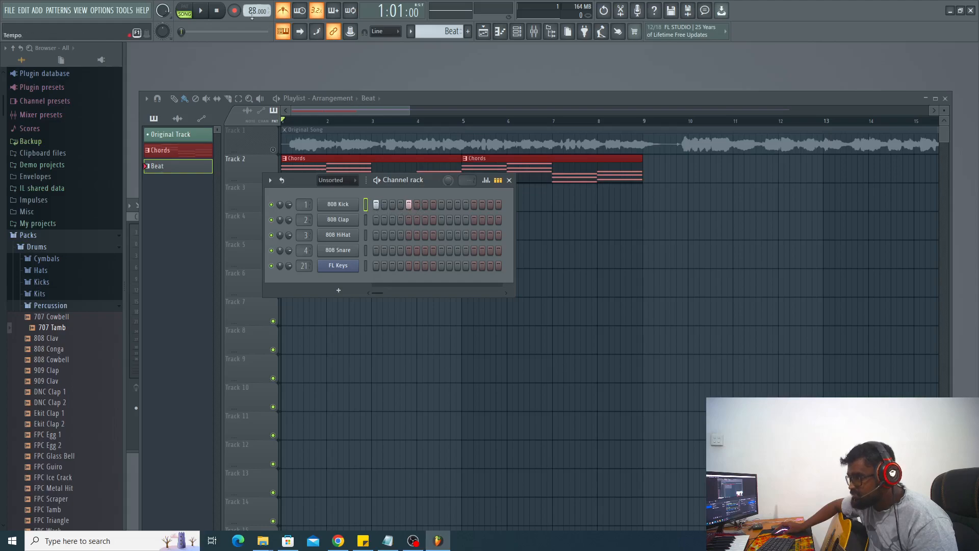
# Start song playback and paint Beat clips across bars 1 to 8 on Playlist Track 3
pyautogui.click(209, 10)
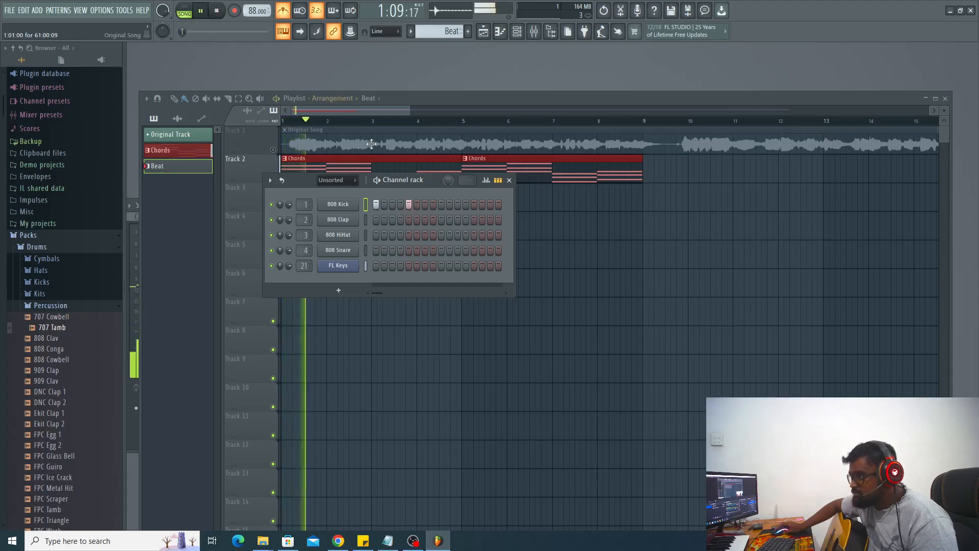
pyautogui.click(384, 106)
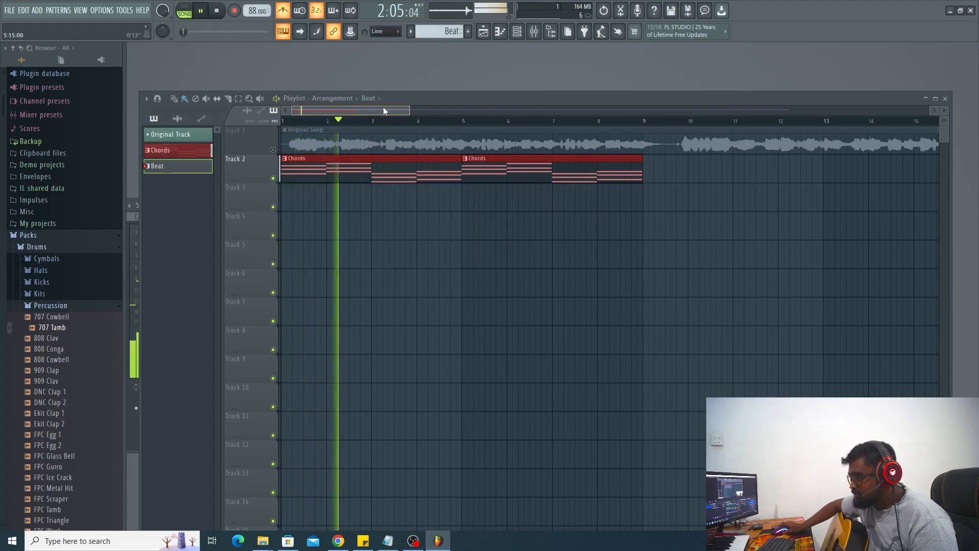
pyautogui.moveTo(296, 198); pyautogui.dragTo(553, 196)
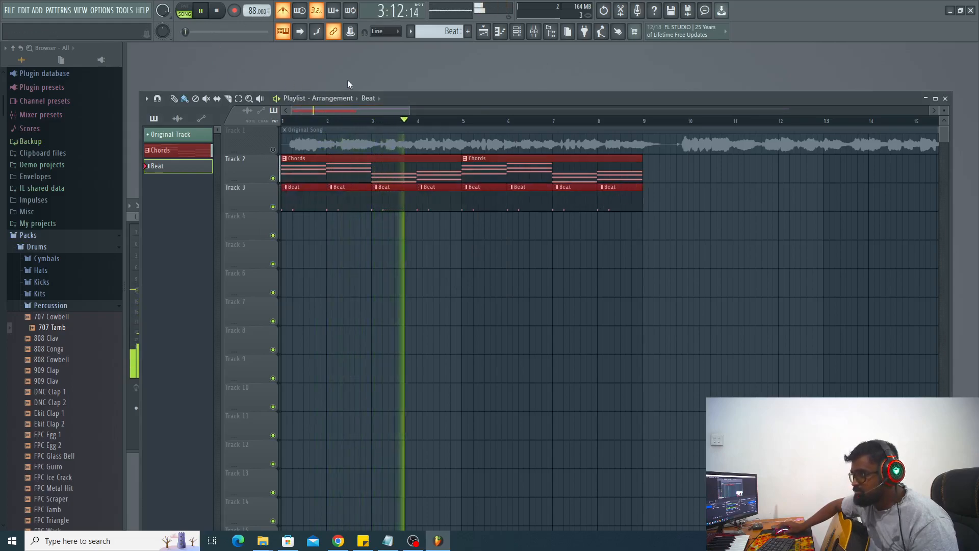
# Reopen the Channel rack, replace the 808 Kick hit on step 5 with one on step 3, and add another on step 9
pyautogui.click(516, 32)
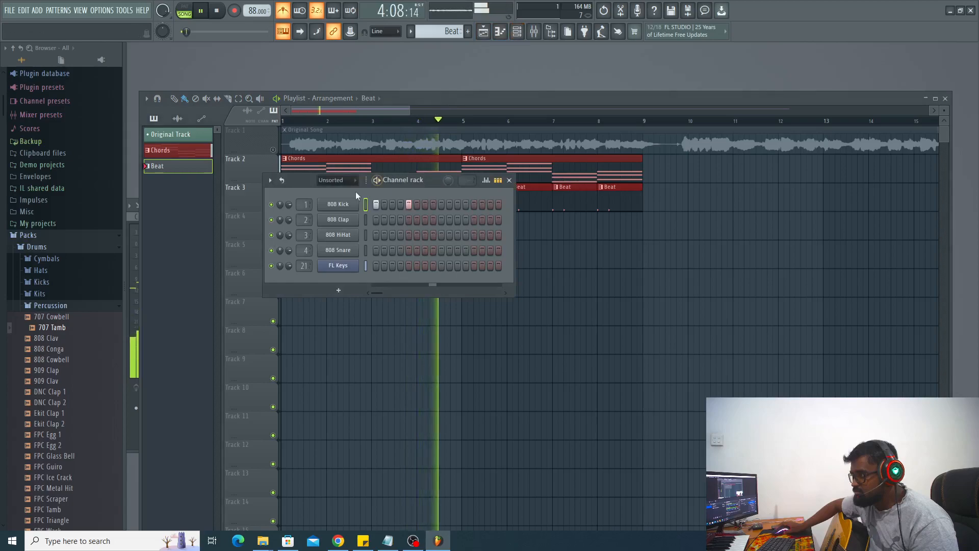
pyautogui.click(392, 205)
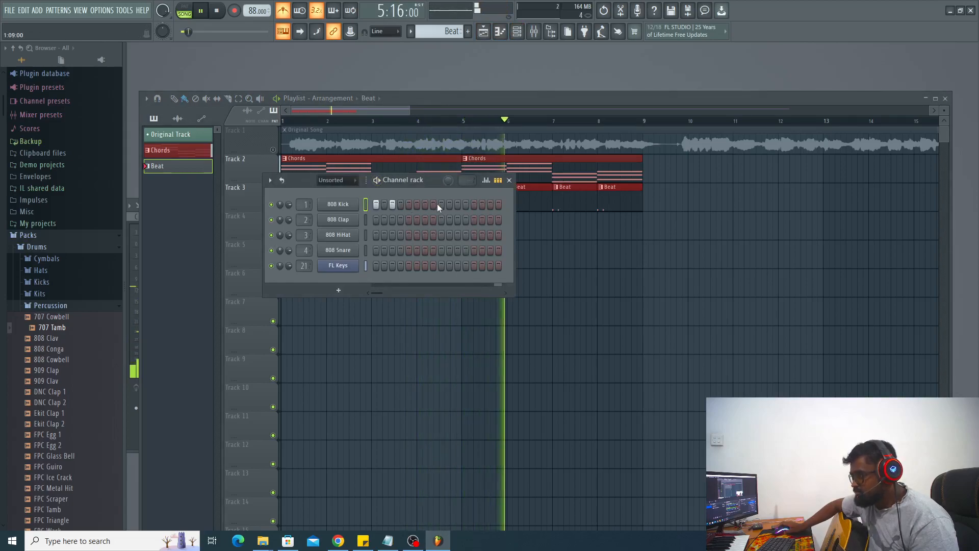
pyautogui.click(441, 205)
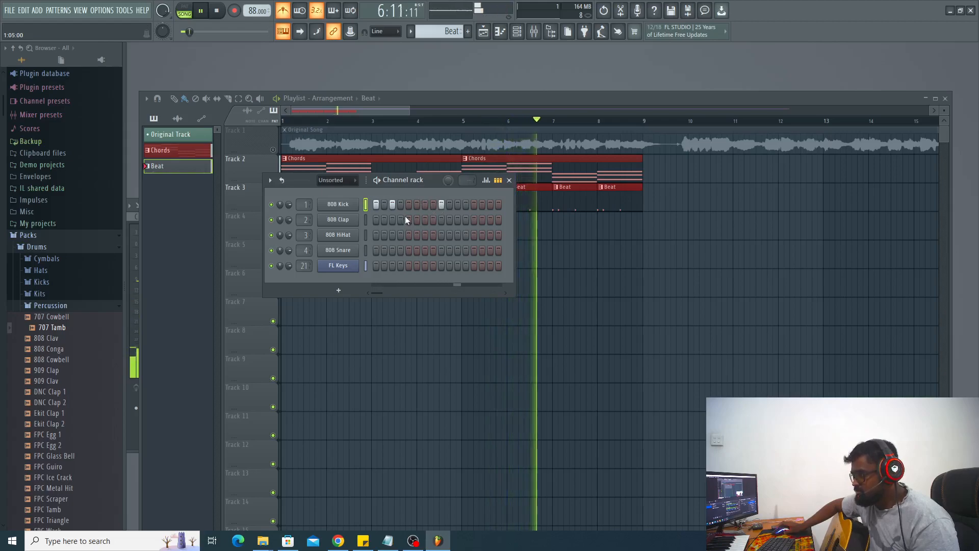
# Place an 808 Clap hit on step 9 of the Beat pattern and remove the 808 Kick hit from that step
pyautogui.click(416, 219)
pyautogui.rightClick(416, 220)
pyautogui.click(449, 220)
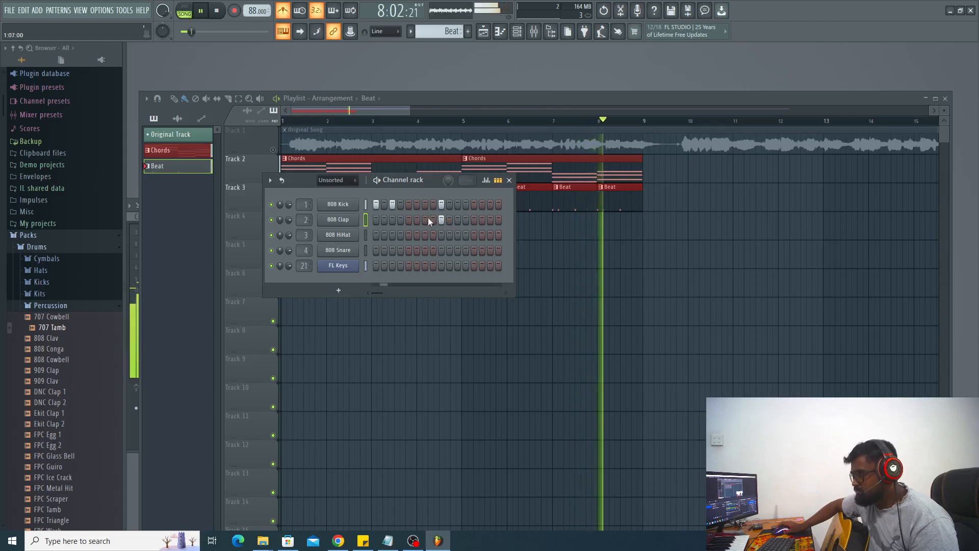
pyautogui.click(442, 205)
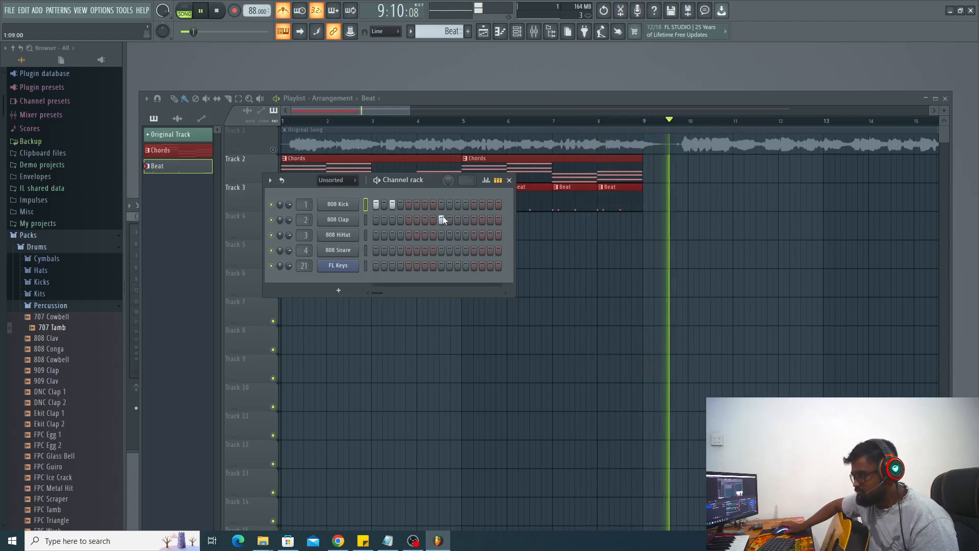
# Replace the 808 Kick hit on step 3 of the Beat pattern with one on step 4, and add another on step 7
pyautogui.click(409, 205)
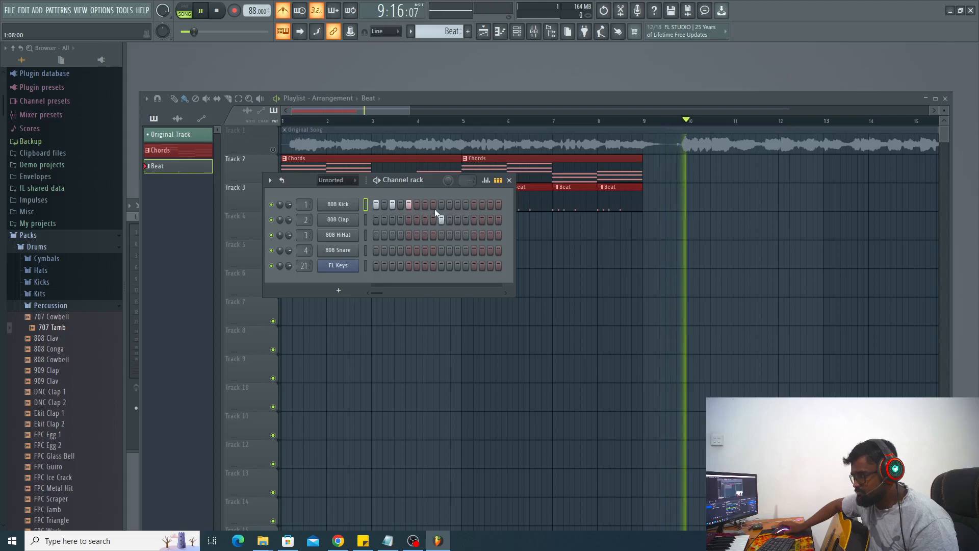
pyautogui.click(393, 204)
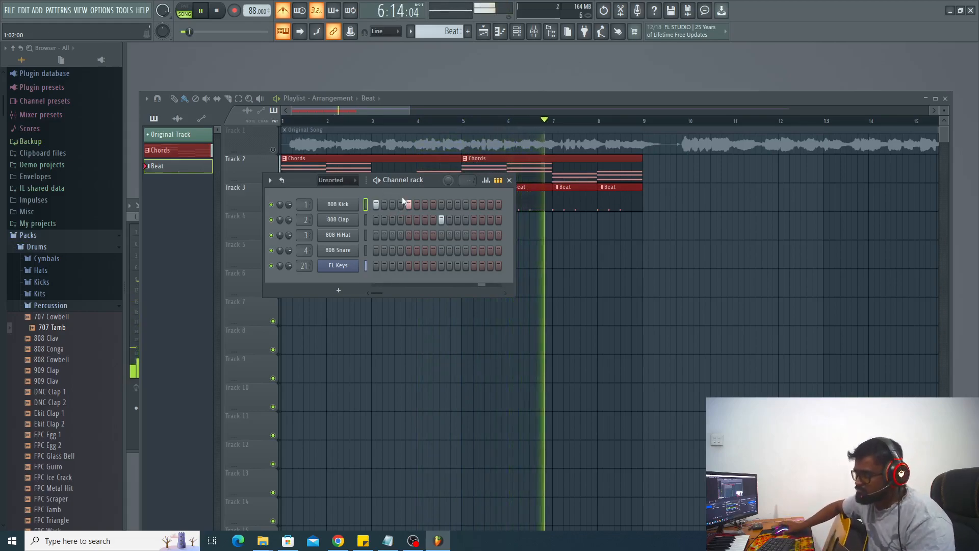
pyautogui.click(401, 204)
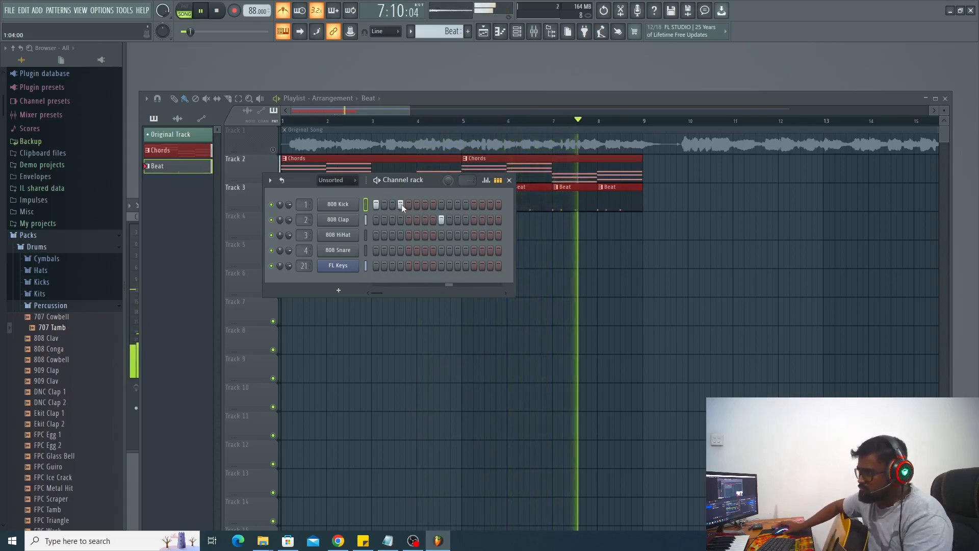
pyautogui.click(425, 204)
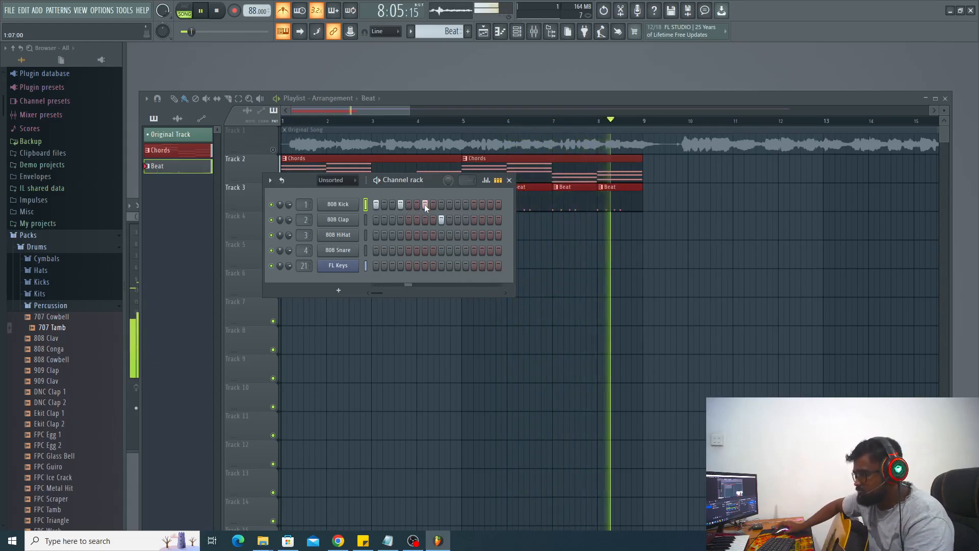
# Add 808 Kick hits on steps 13 and 15 of the Beat pattern, leaving step 14 empty
pyautogui.click(476, 206)
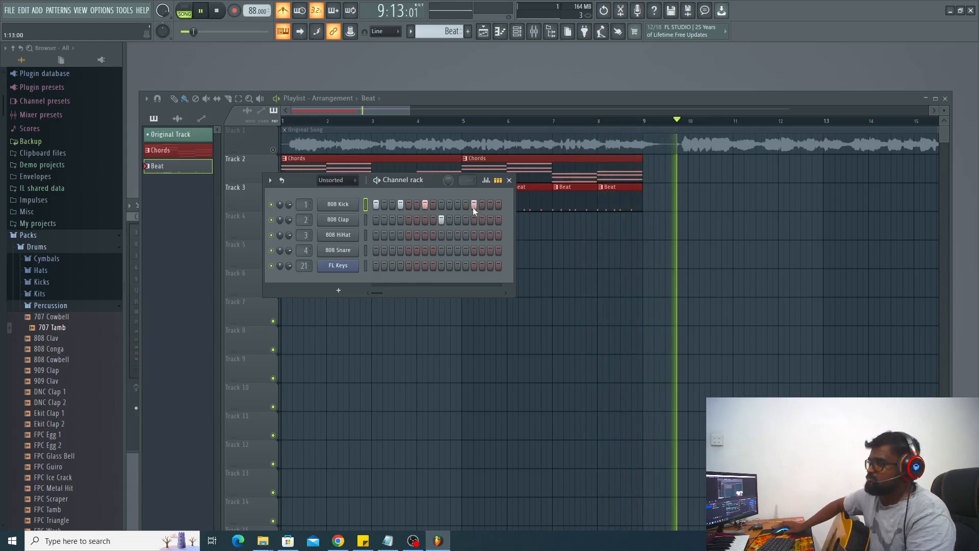
pyautogui.click(483, 205)
pyautogui.click(481, 205)
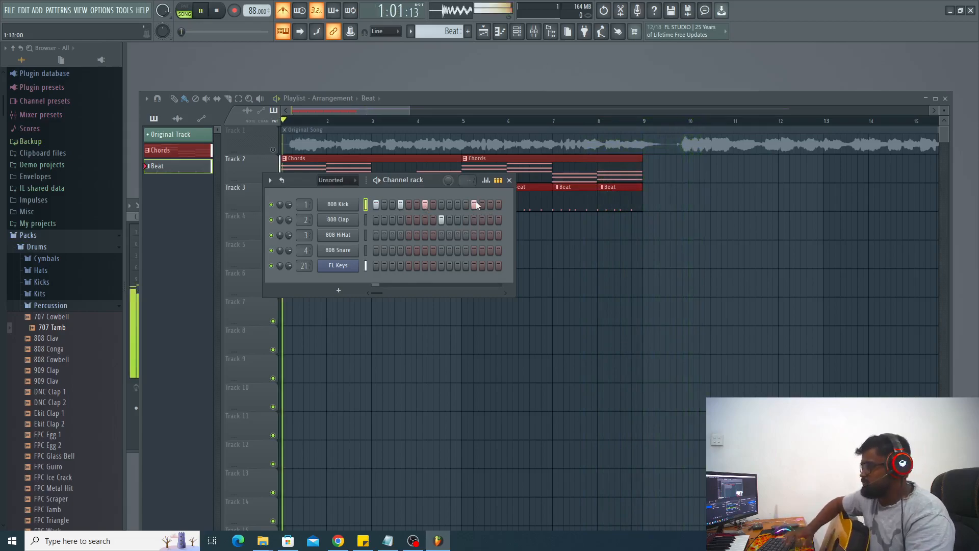
pyautogui.click(491, 205)
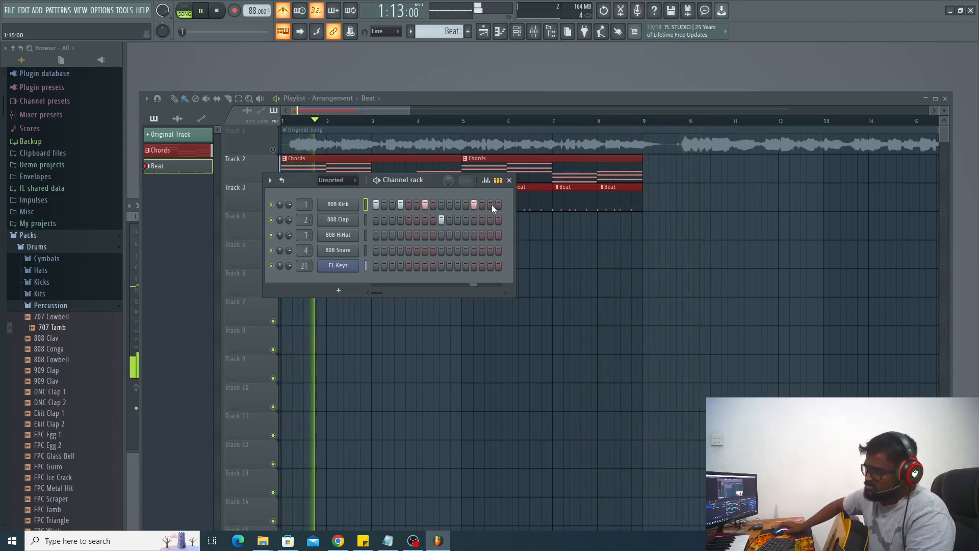
pyautogui.click(492, 204)
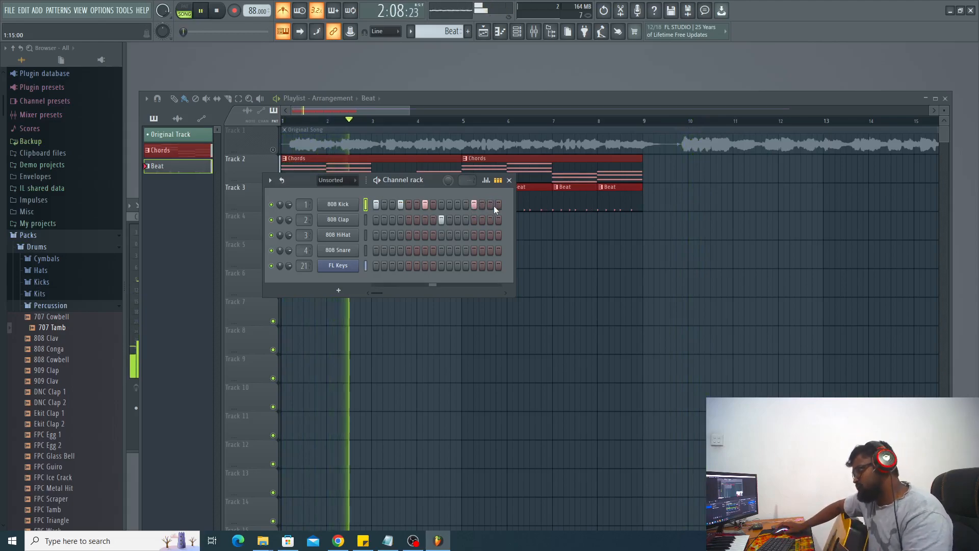
pyautogui.click(491, 205)
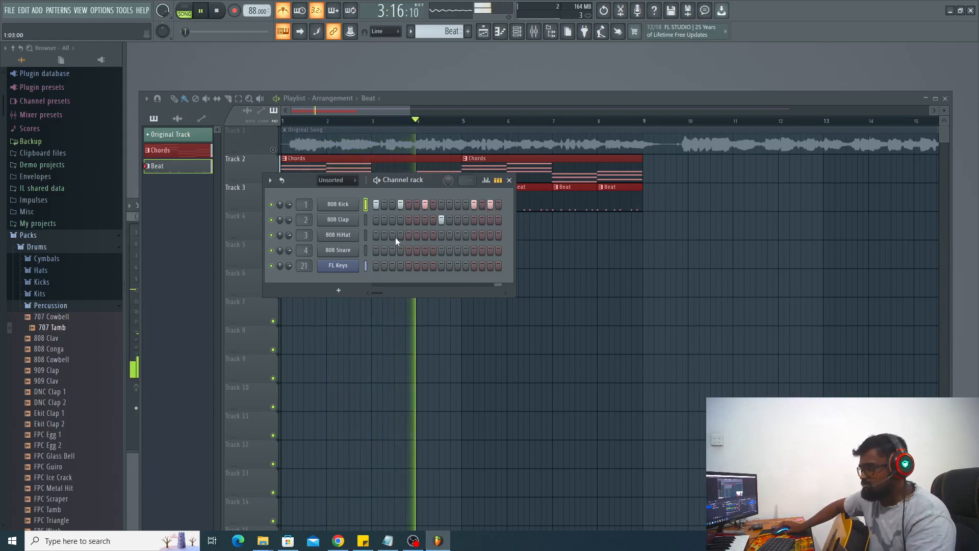
# Fill every 4th step of the 808 HiHat channel in the Beat pattern
pyautogui.rightClick(354, 239)
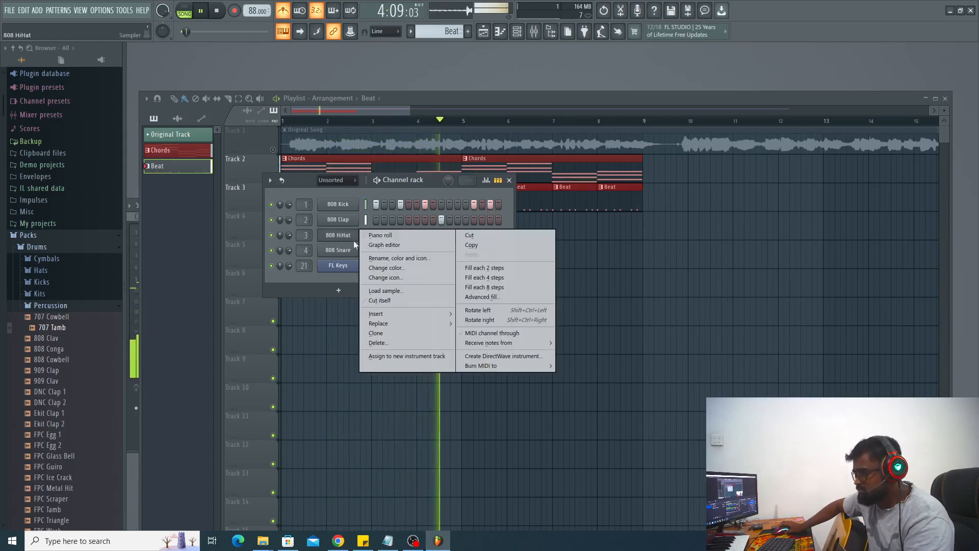
pyautogui.click(473, 282)
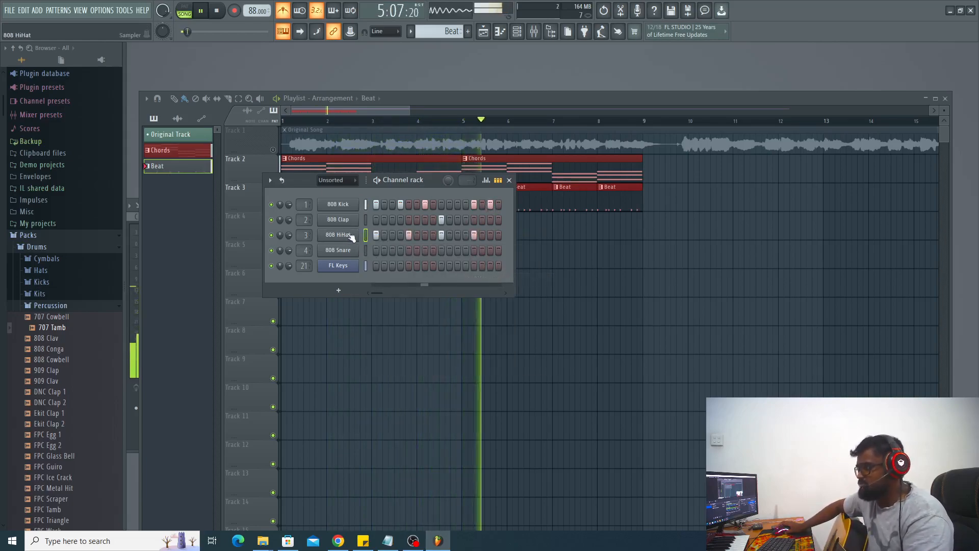
# Try 808 Snare hits on steps 10, 15 and 16 of the Beat pattern and clear them again
pyautogui.click(498, 250)
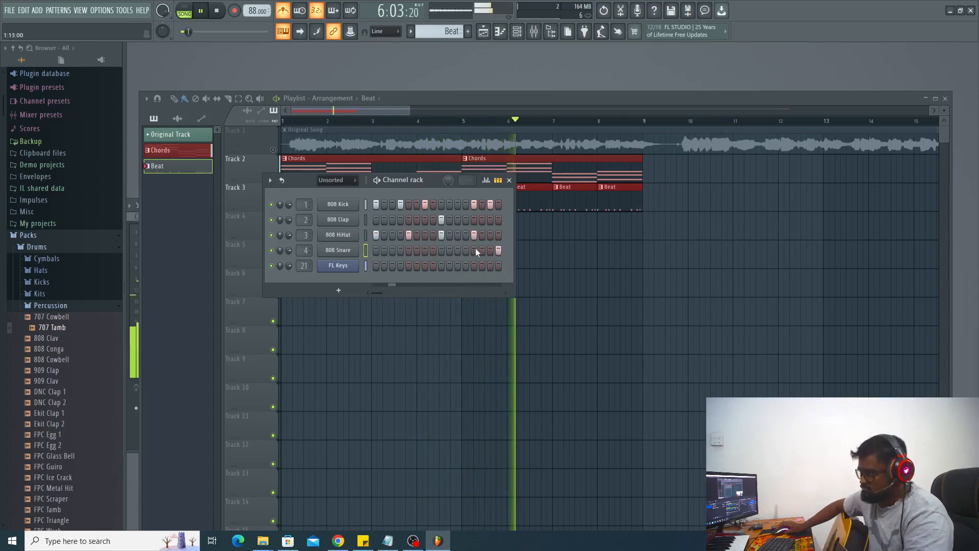
pyautogui.click(449, 251)
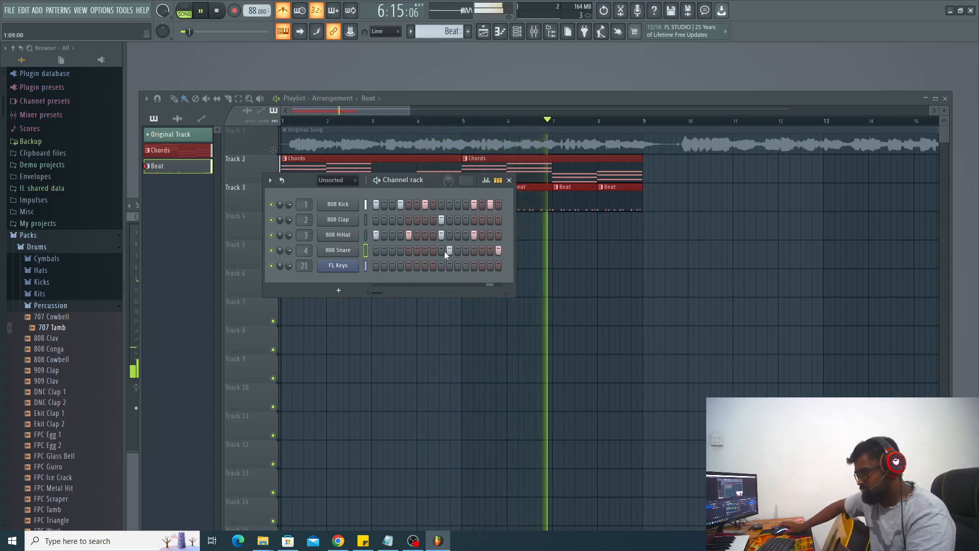
pyautogui.click(450, 250)
pyautogui.click(490, 250)
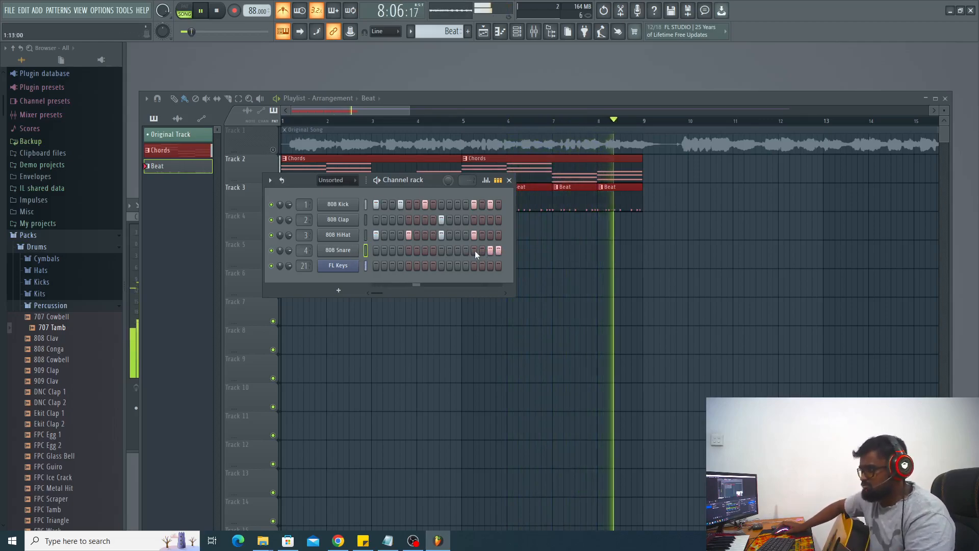
pyautogui.click(490, 250)
pyautogui.click(499, 250)
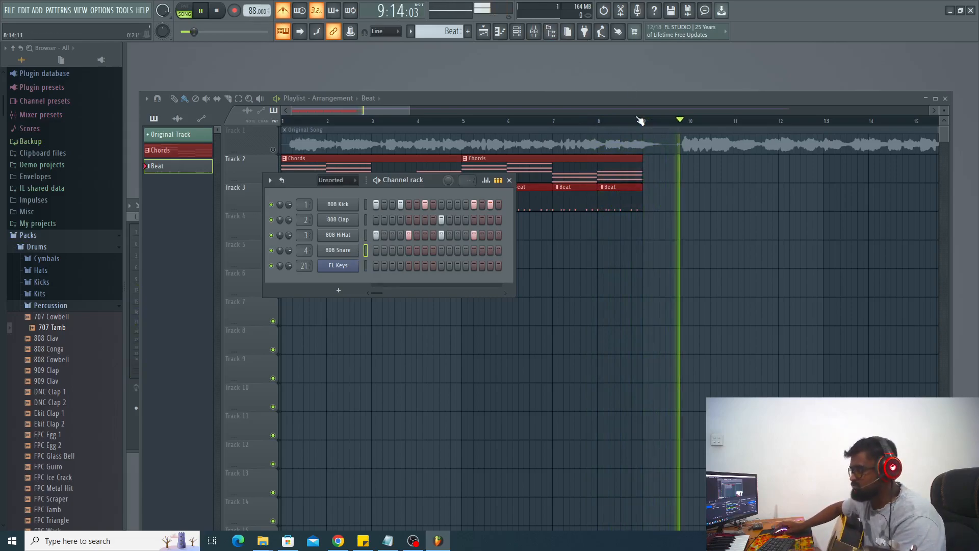
# Select bars 1 to 8 of the Playlist as the loop range, stop playback and restart the song from bar 1
pyautogui.moveTo(641, 120); pyautogui.dragTo(262, 116)
pyautogui.press('space')
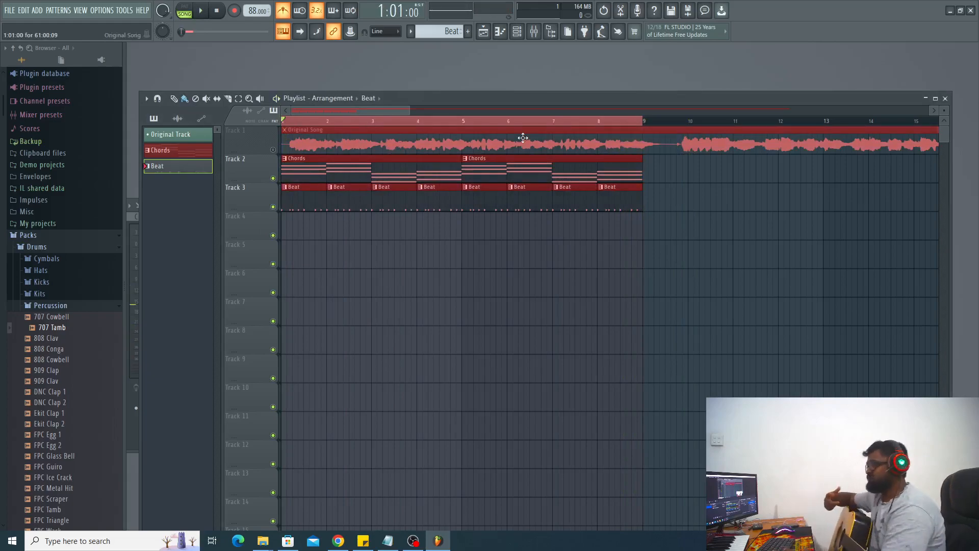
pyautogui.press('space')
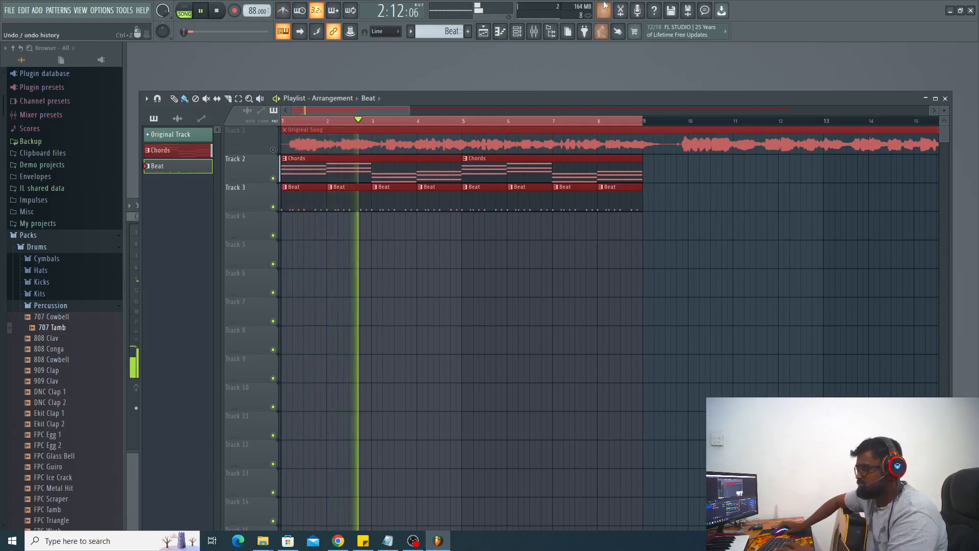
# Open the Mixer and bring the Channel rack back up while the song loops
pyautogui.click(534, 32)
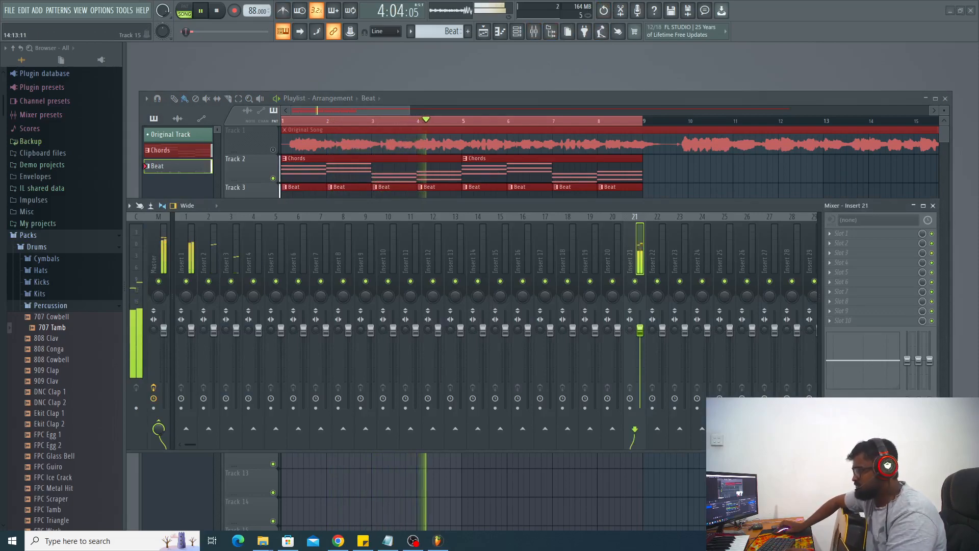
pyautogui.press('F6')
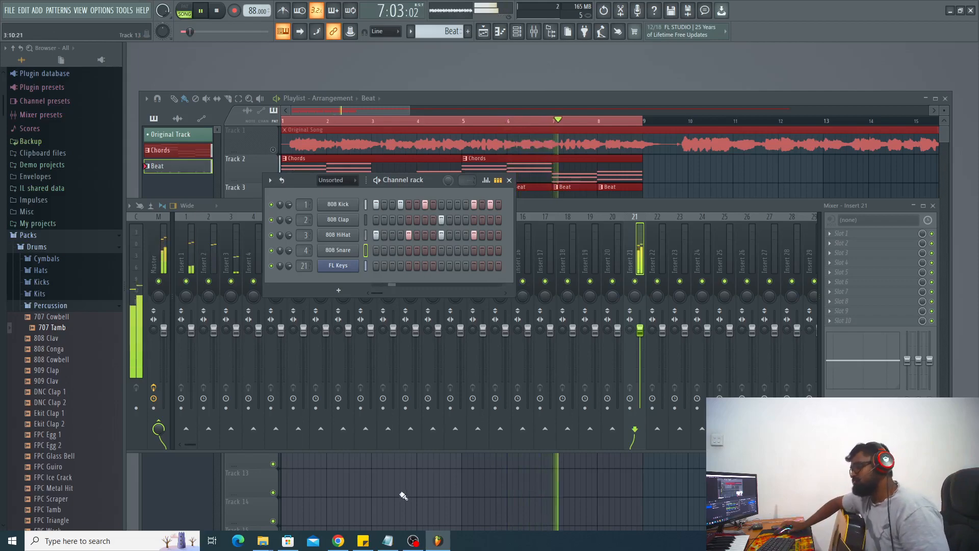
# Switch to the Sweetheart D.txt lyrics in Notepad to follow them with the loop, return to FL Studio and stop playback
pyautogui.click(388, 540)
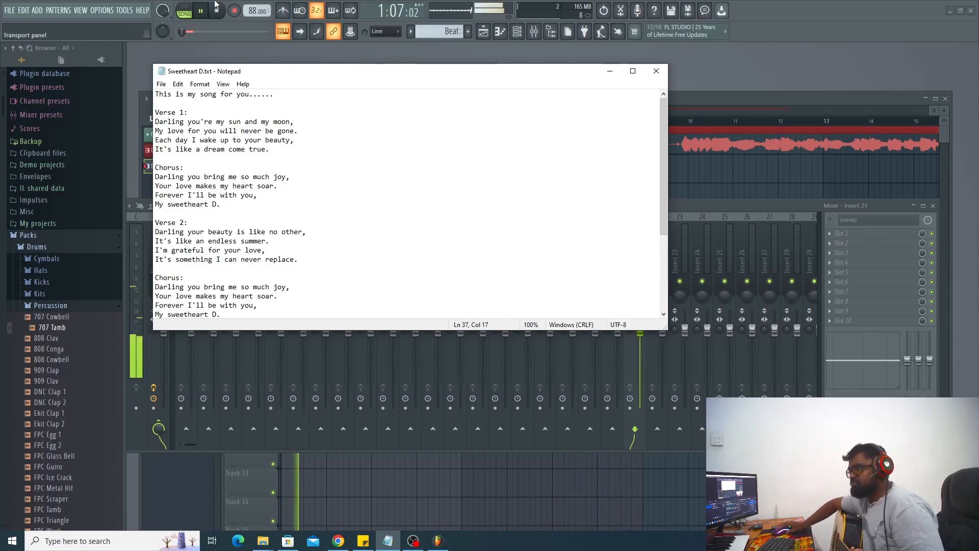
pyautogui.click(286, 4)
pyautogui.press('space')
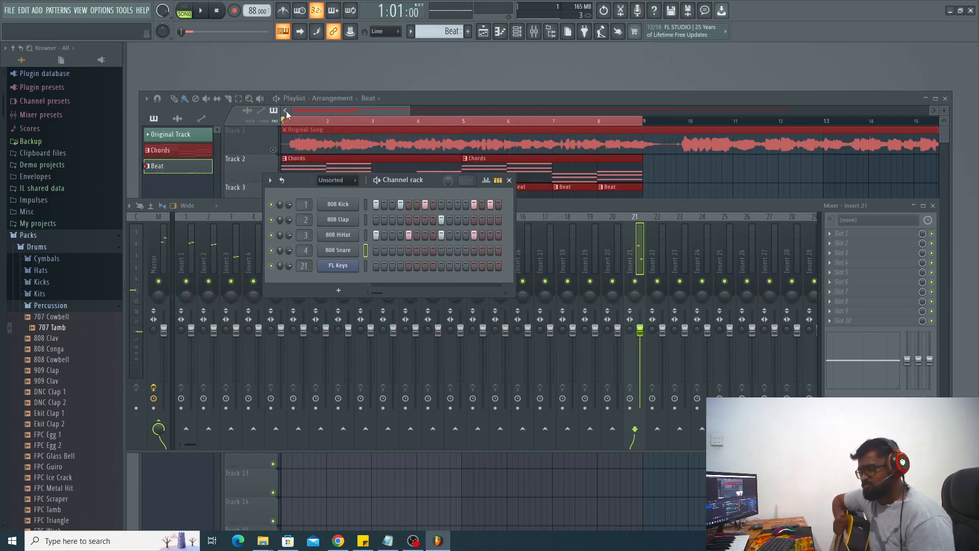